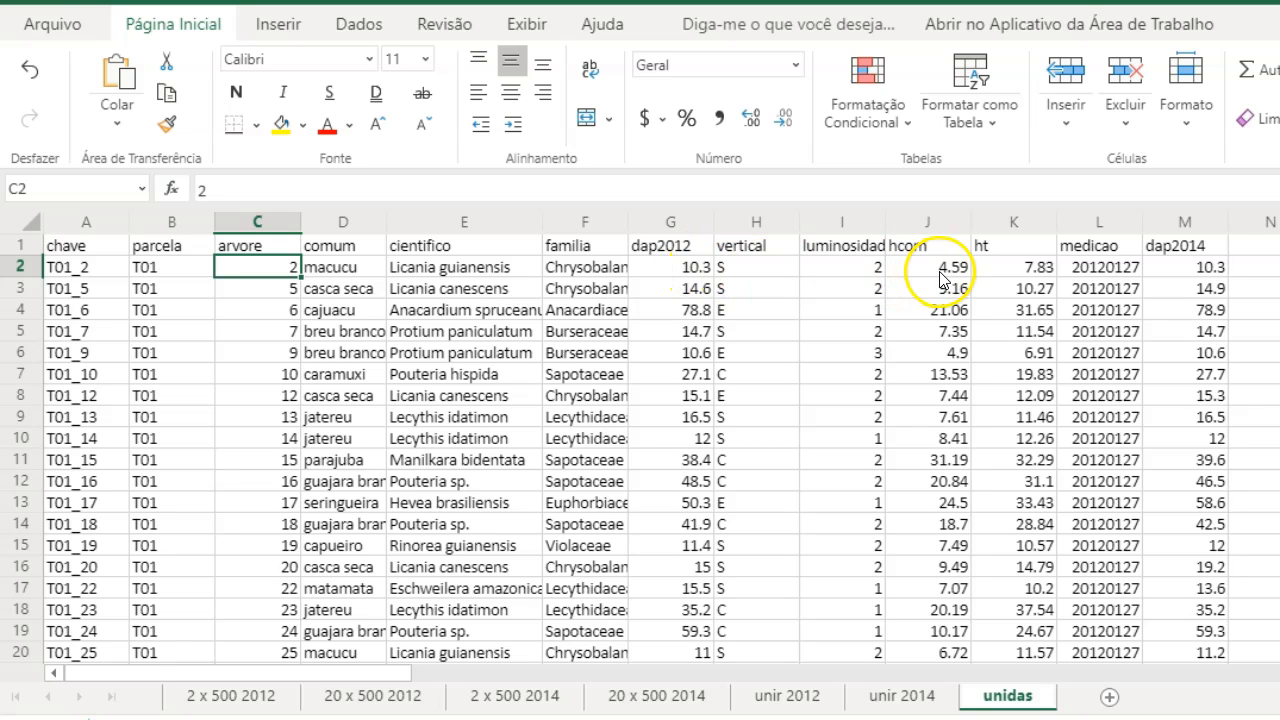
Insert a new column between dap2012 and vertical and give it the header cc2012
{"action": "left_click", "coordinate": [1201, 272]}
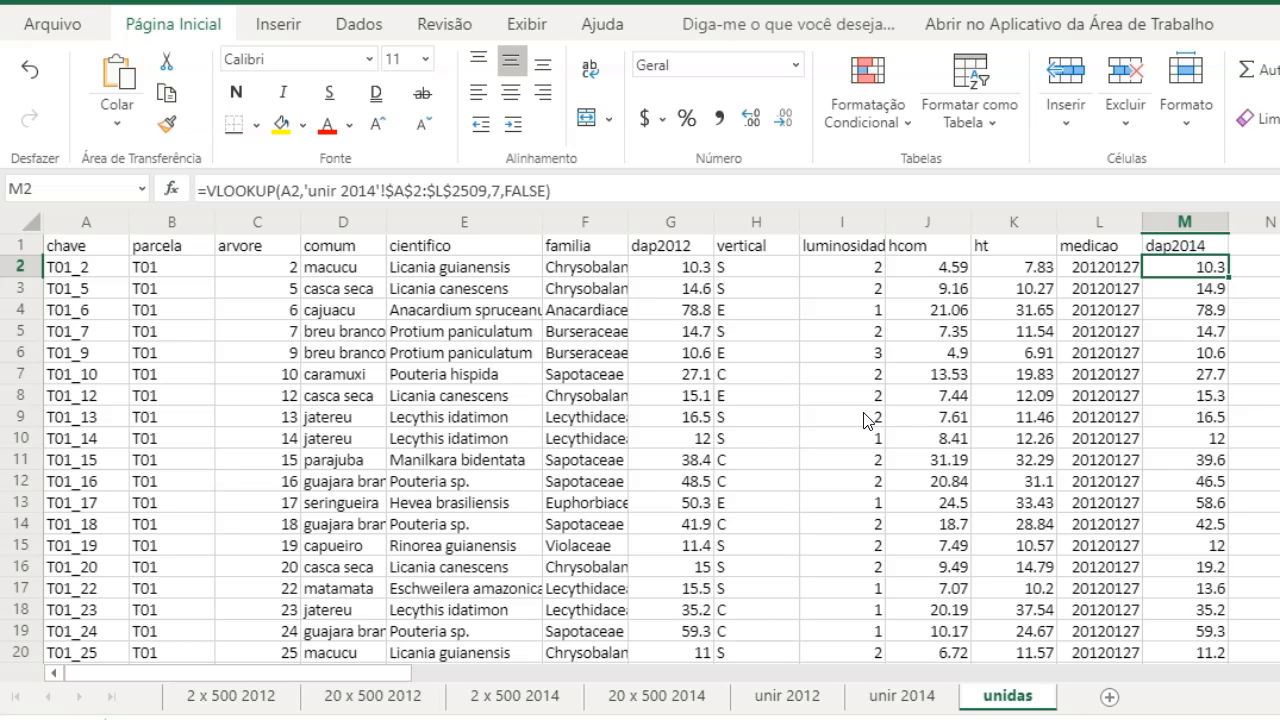
{"action": "left_click", "coordinate": [757, 222]}
{"action": "right_click", "coordinate": [757, 224]}
{"action": "left_click", "coordinate": [818, 382]}
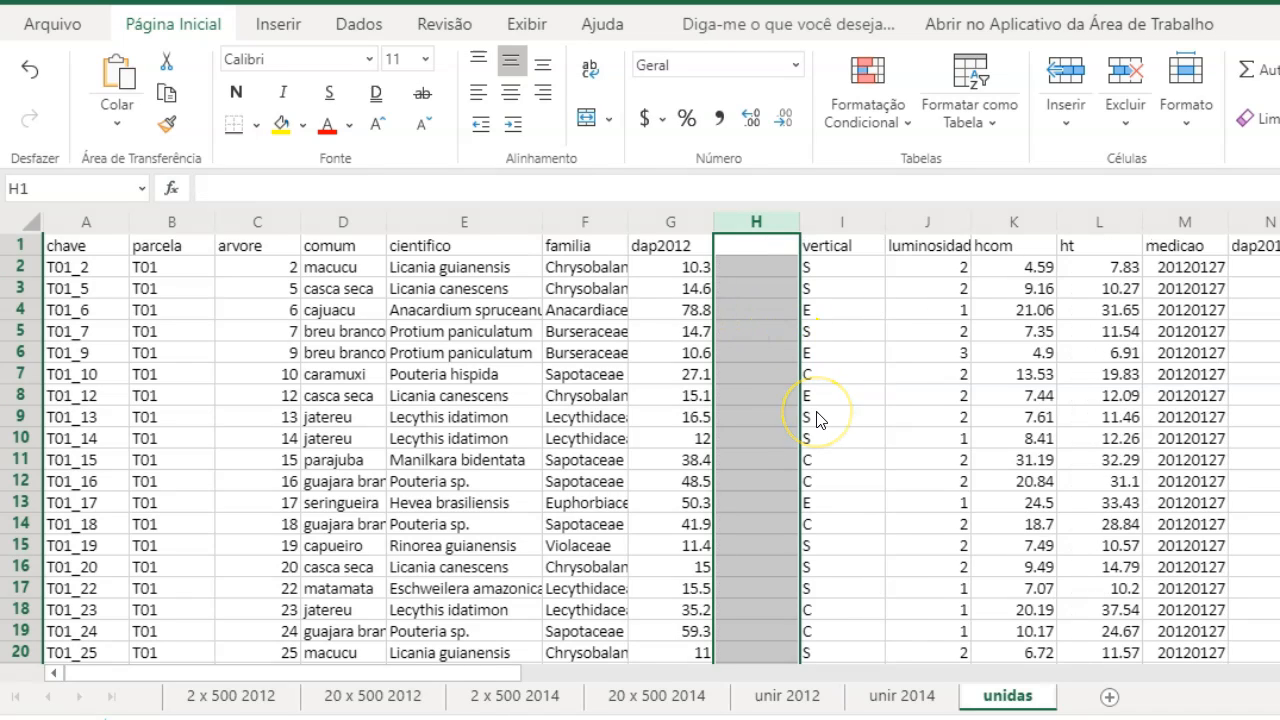
{"action": "left_click", "coordinate": [758, 248]}
{"action": "type", "text": "c"}
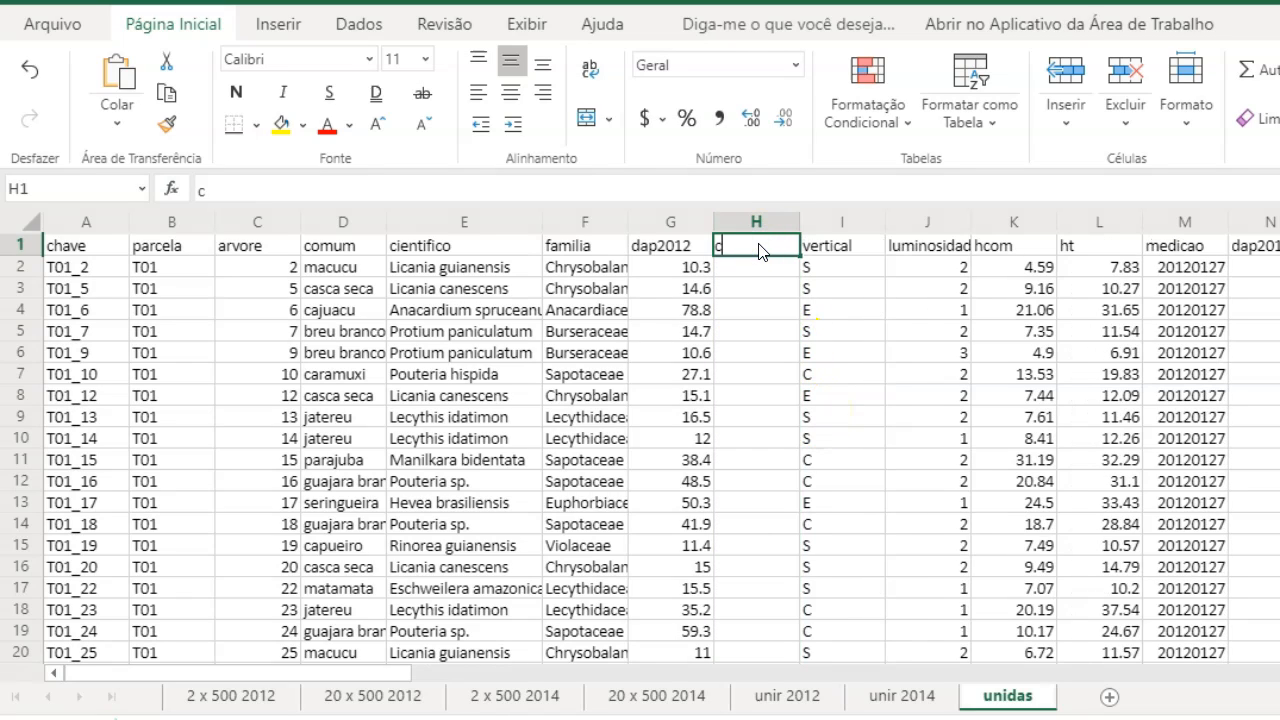
{"action": "type", "text": "c2012"}
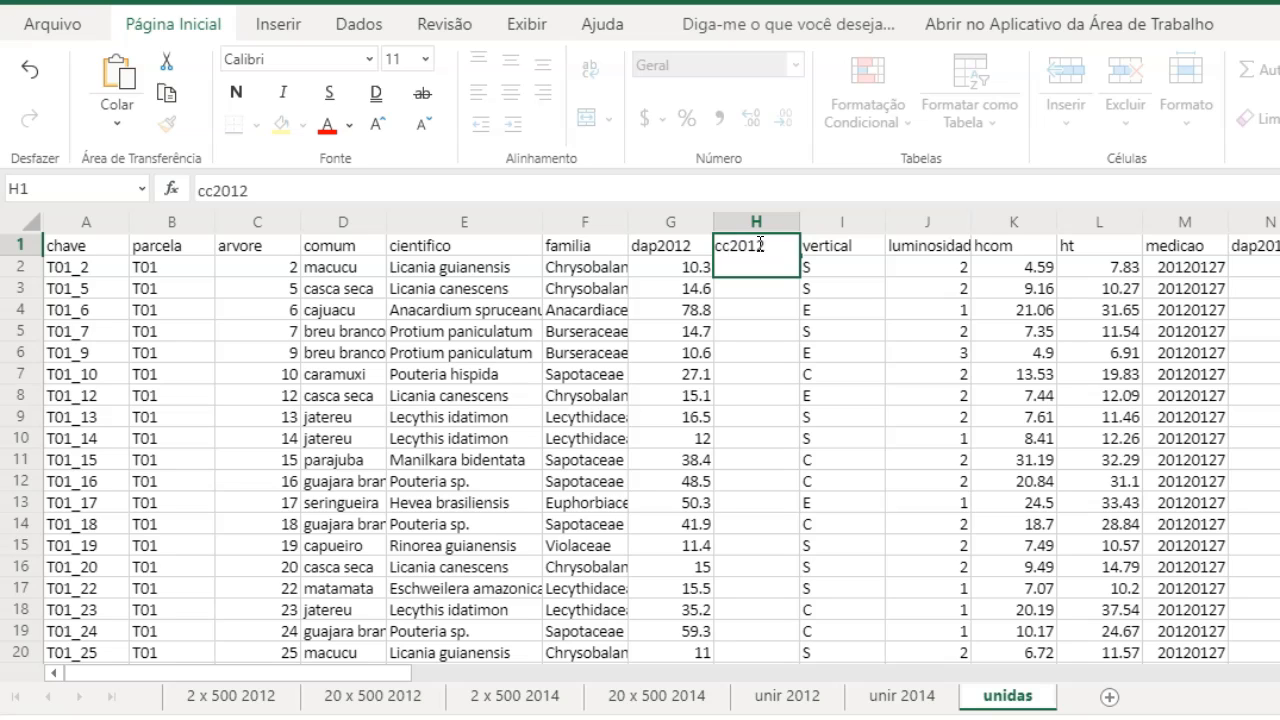
{"action": "key", "text": "Return"}
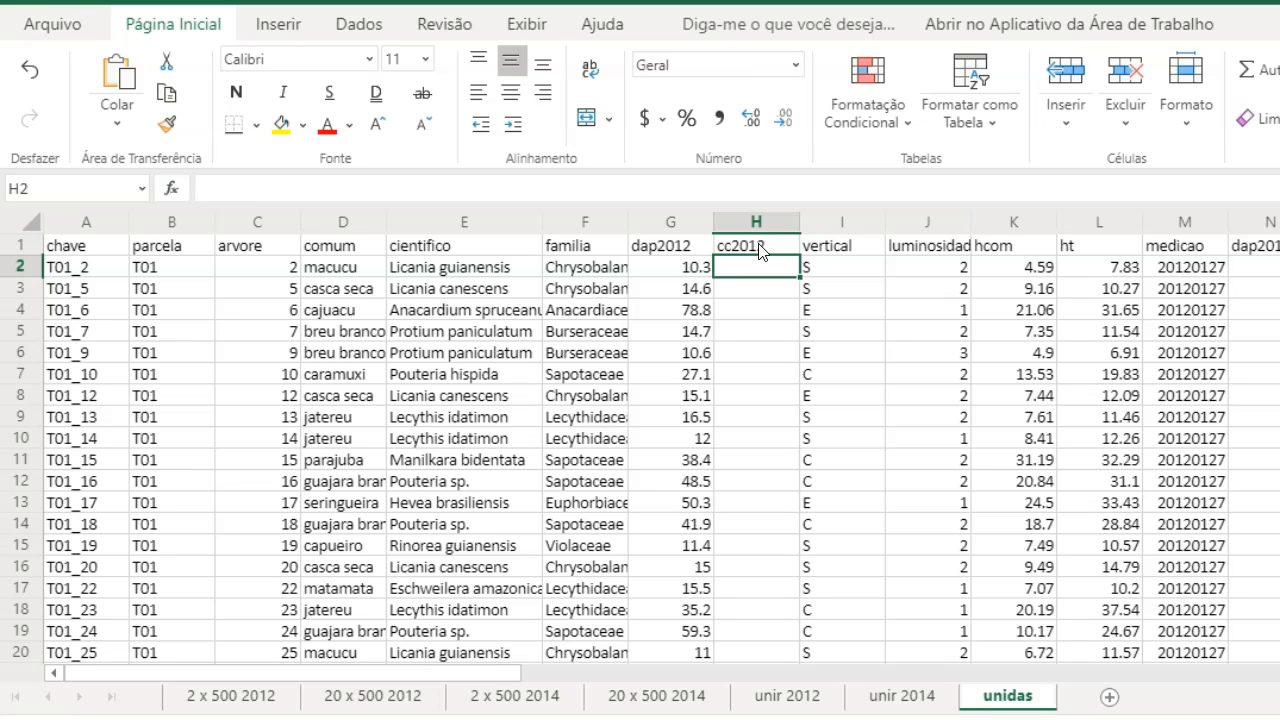
Enter =(INT(G2/5)*5)+(5/2) in H2 and fill the formula down the cc2012 column
{"action": "type", "text": "=in("}
{"action": "key", "text": "BackSpace"}
{"action": "key", "text": "BackSpace"}
{"action": "key", "text": "BackSpace"}
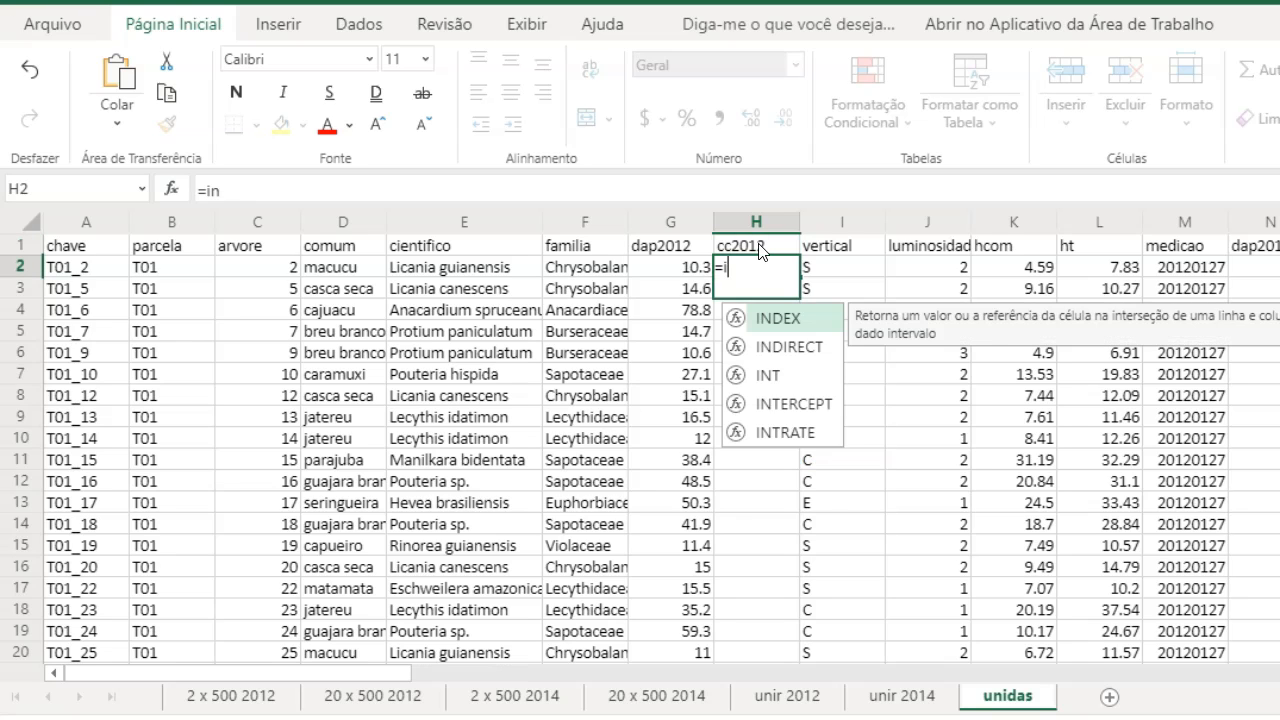
{"action": "type", "text": "(int"}
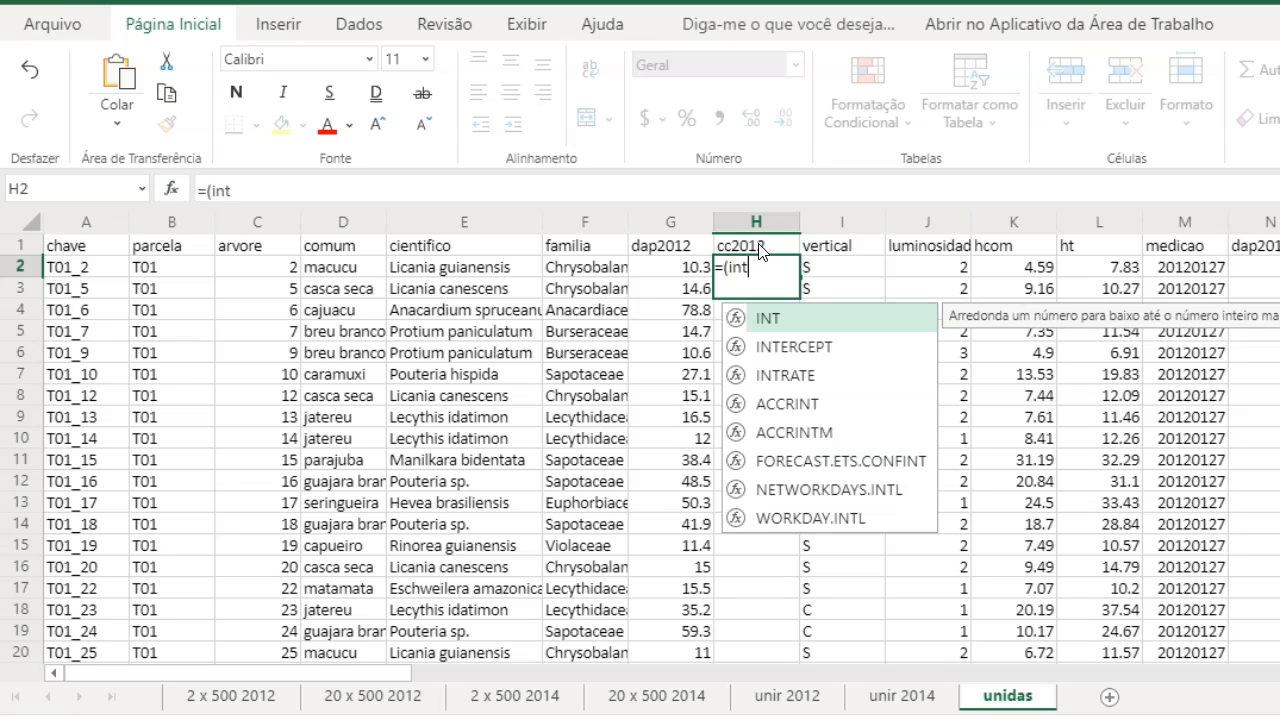
{"action": "type", "text": "("}
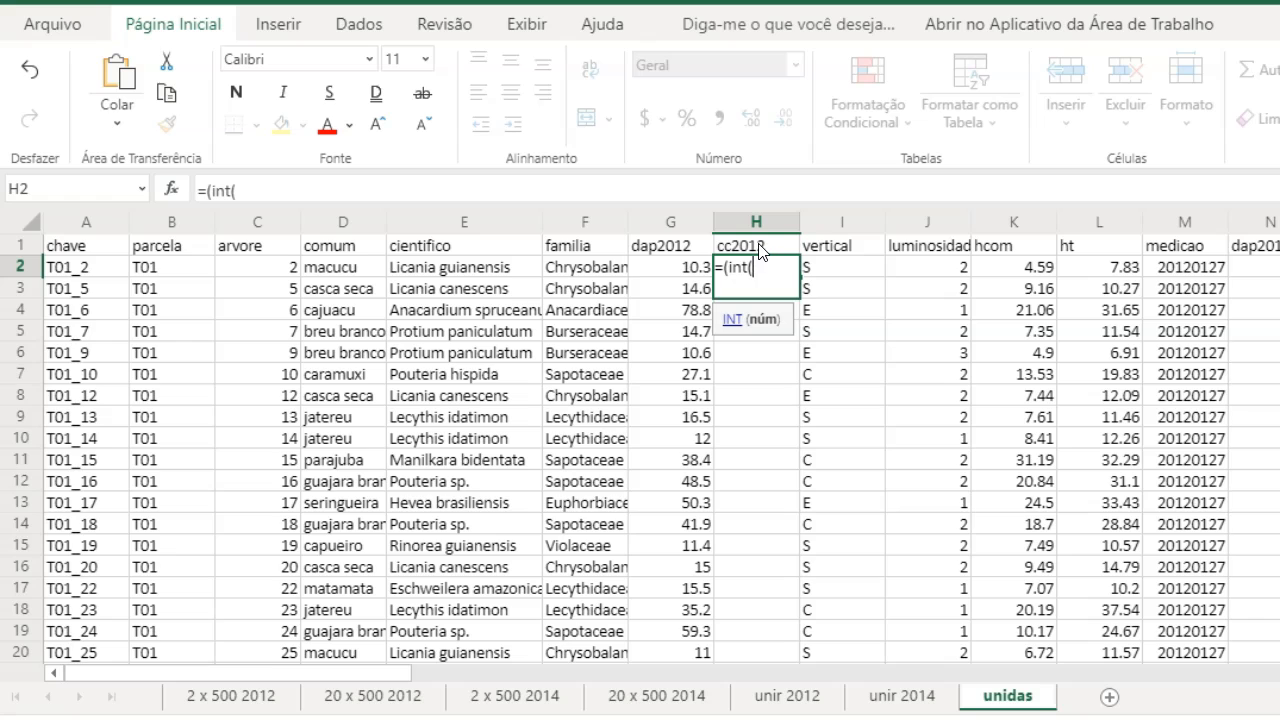
{"action": "left_click", "coordinate": [675, 269]}
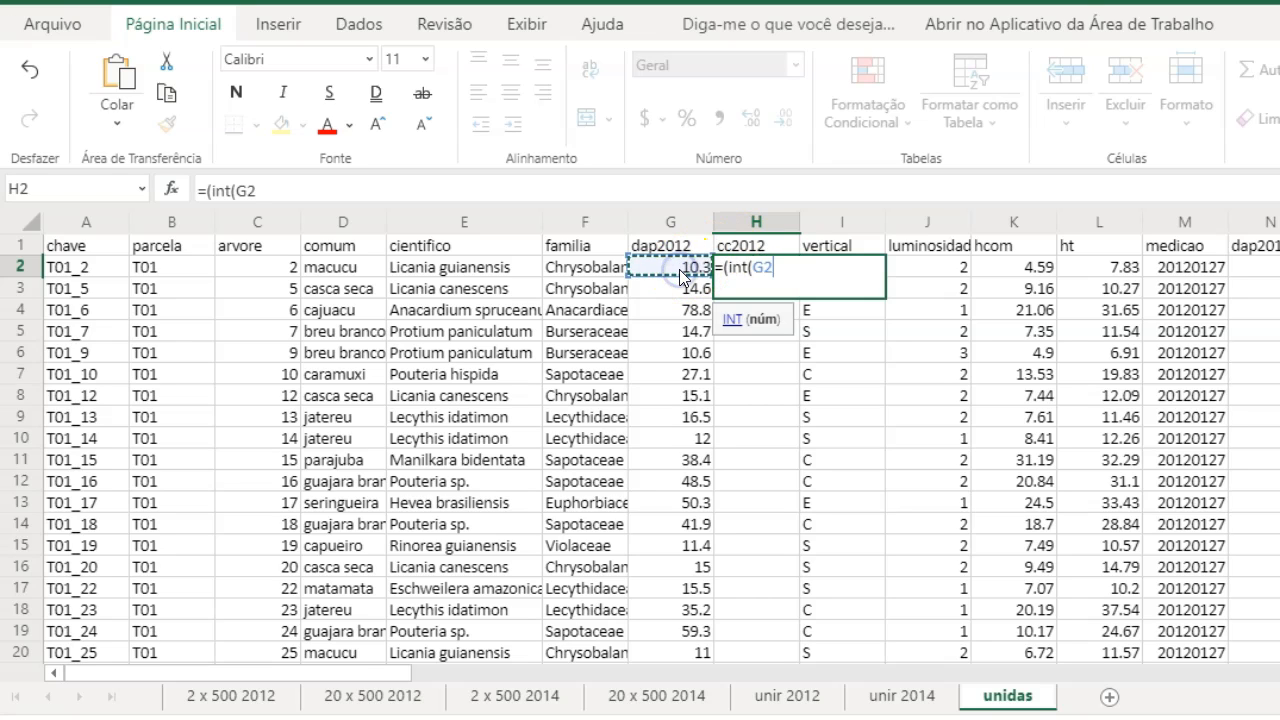
{"action": "type", "text": "/5)*5)+(5/2"}
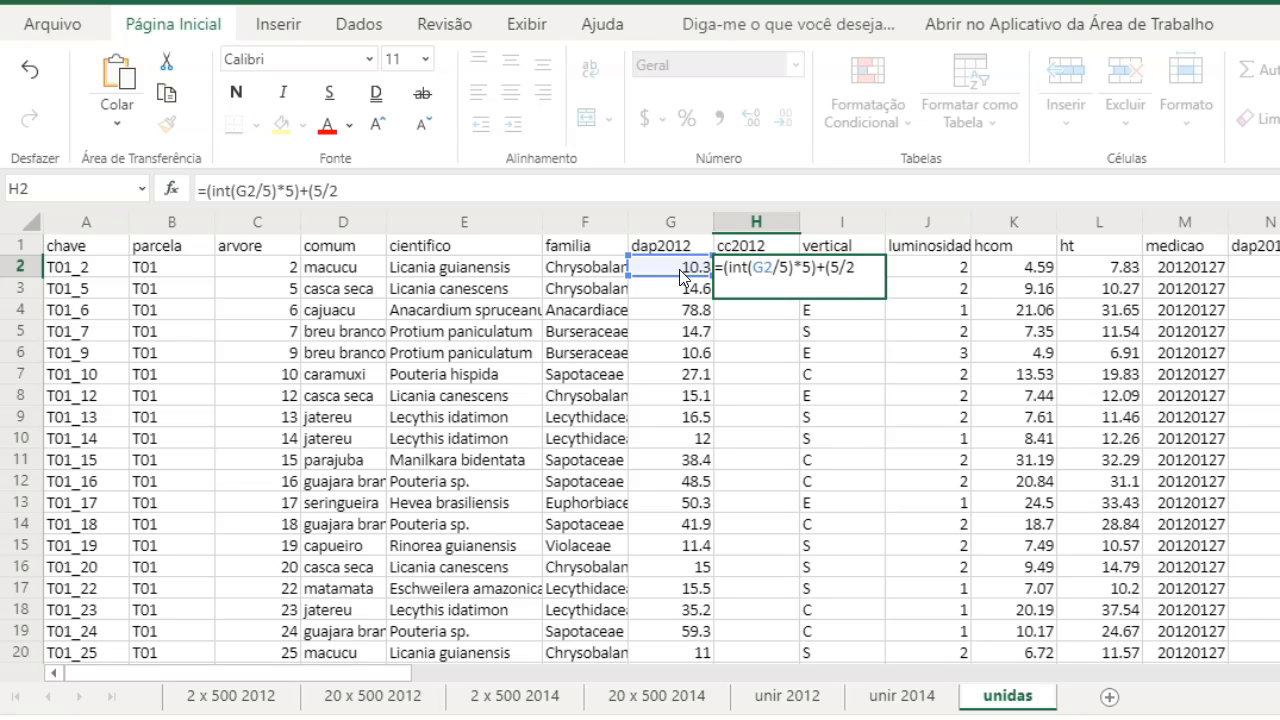
{"action": "type", "text": ")"}
{"action": "left_click", "coordinate": [729, 292]}
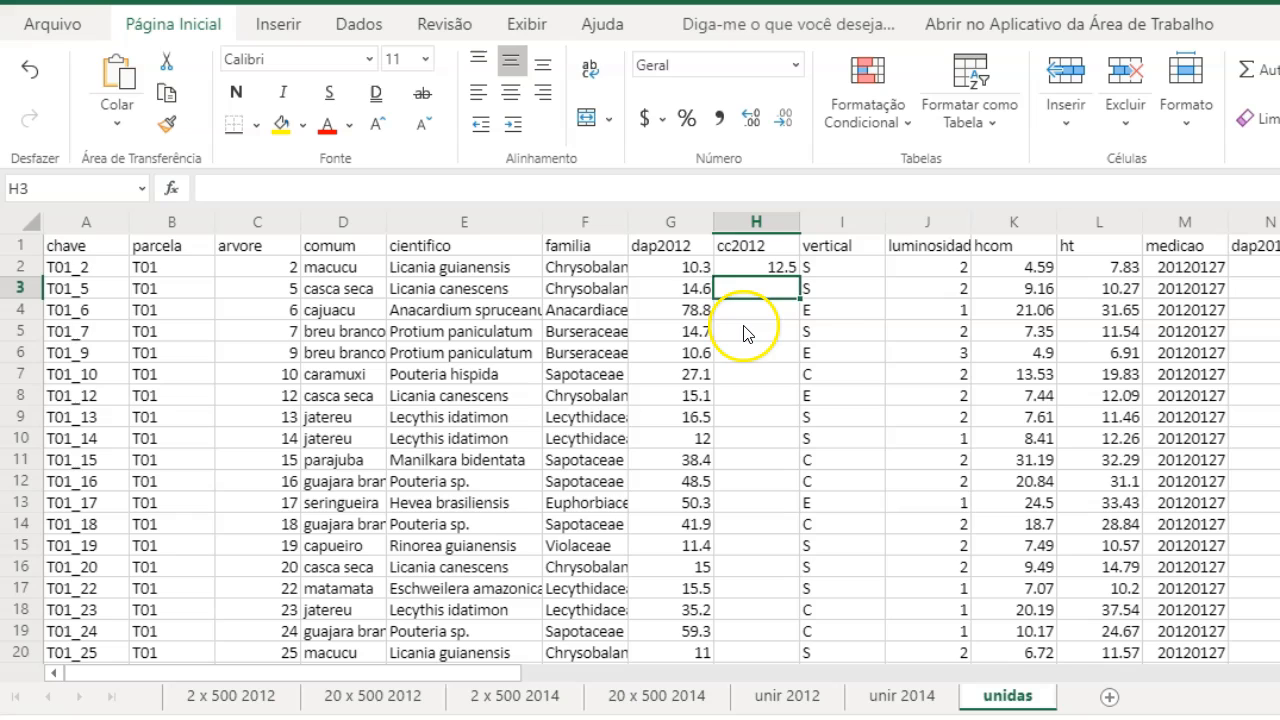
{"action": "left_click", "coordinate": [765, 268]}
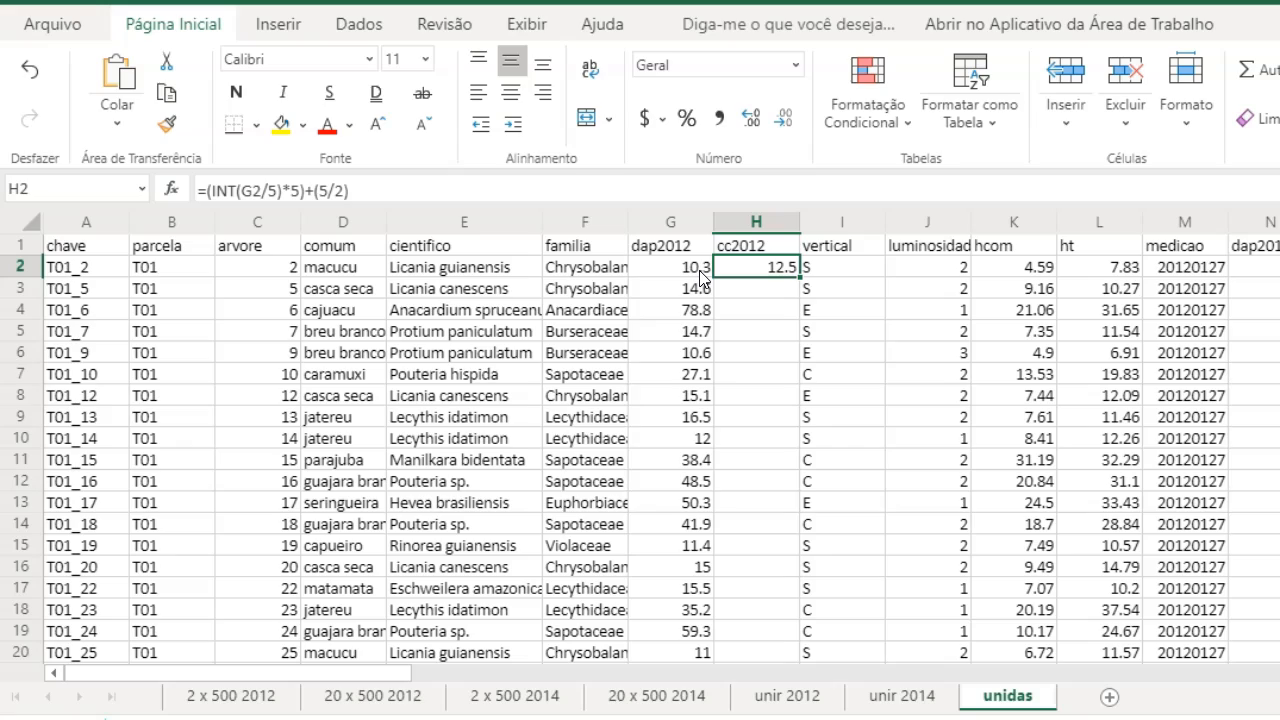
{"action": "double_click", "coordinate": [800, 277]}
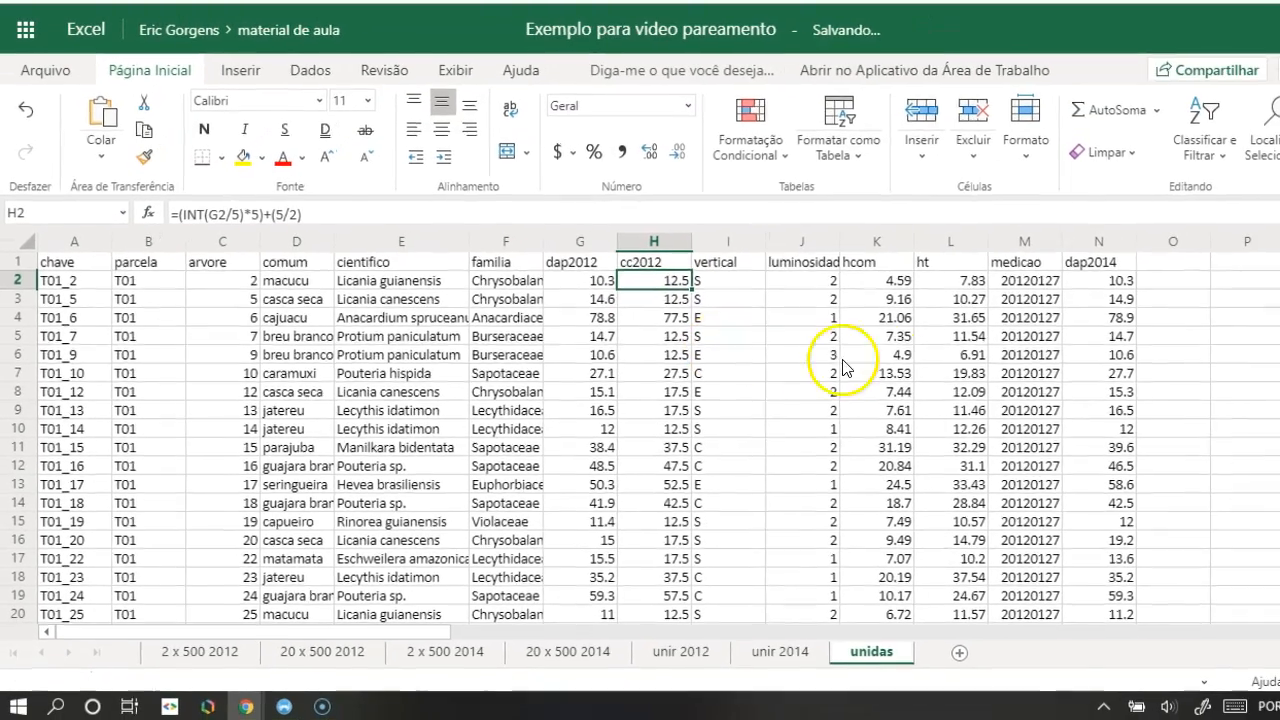
Add the header cc2014 in cell O1, beside dap2014
{"action": "left_click", "coordinate": [1173, 263]}
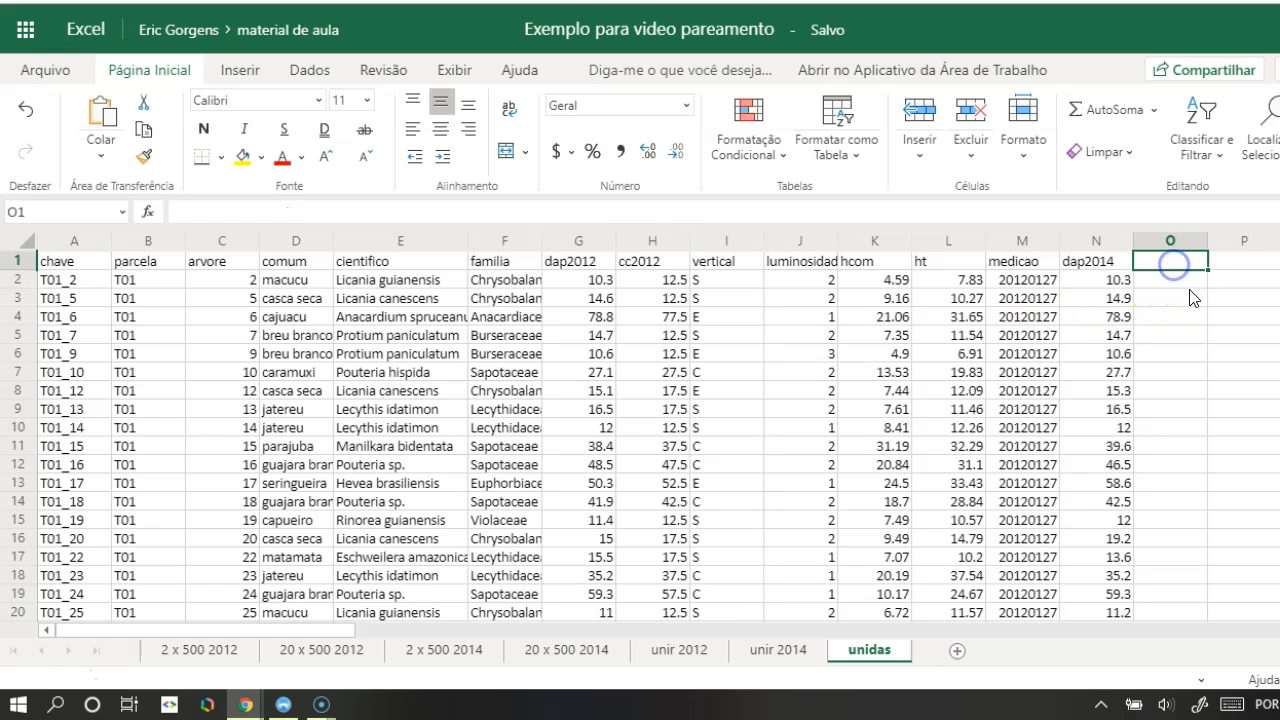
{"action": "type", "text": "cc2"}
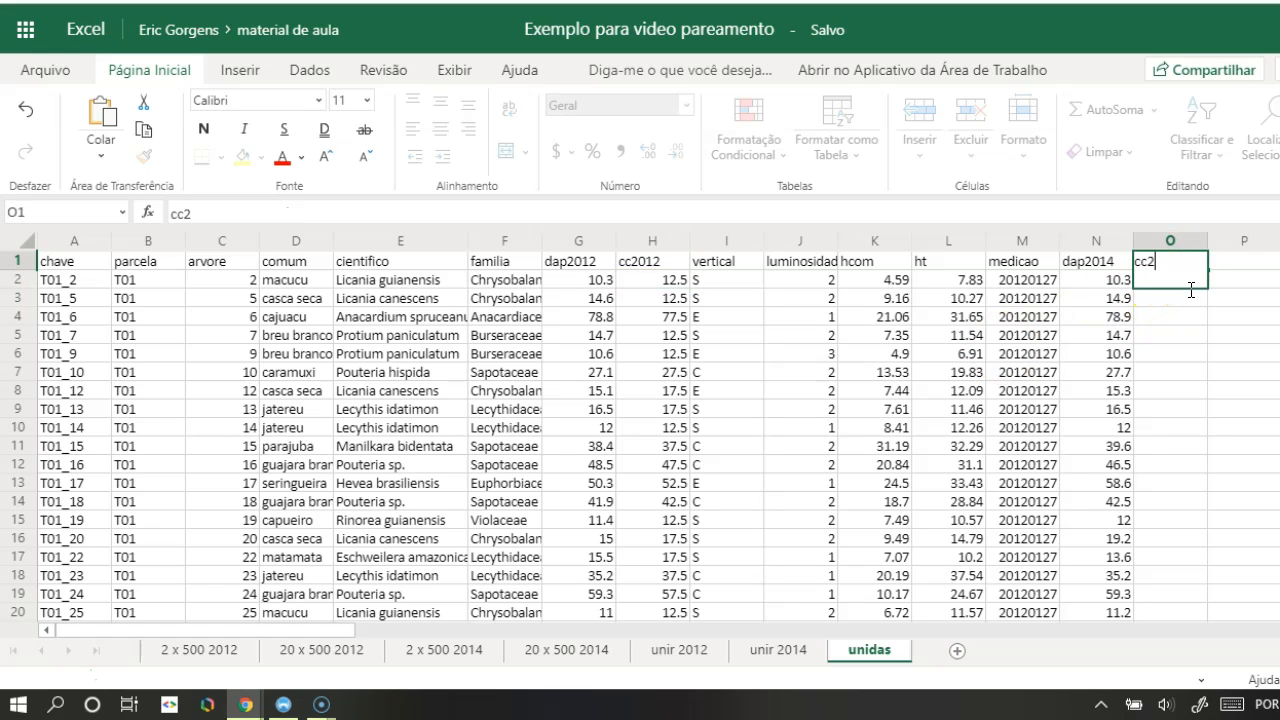
{"action": "type", "text": "014"}
{"action": "left_click", "coordinate": [1190, 288]}
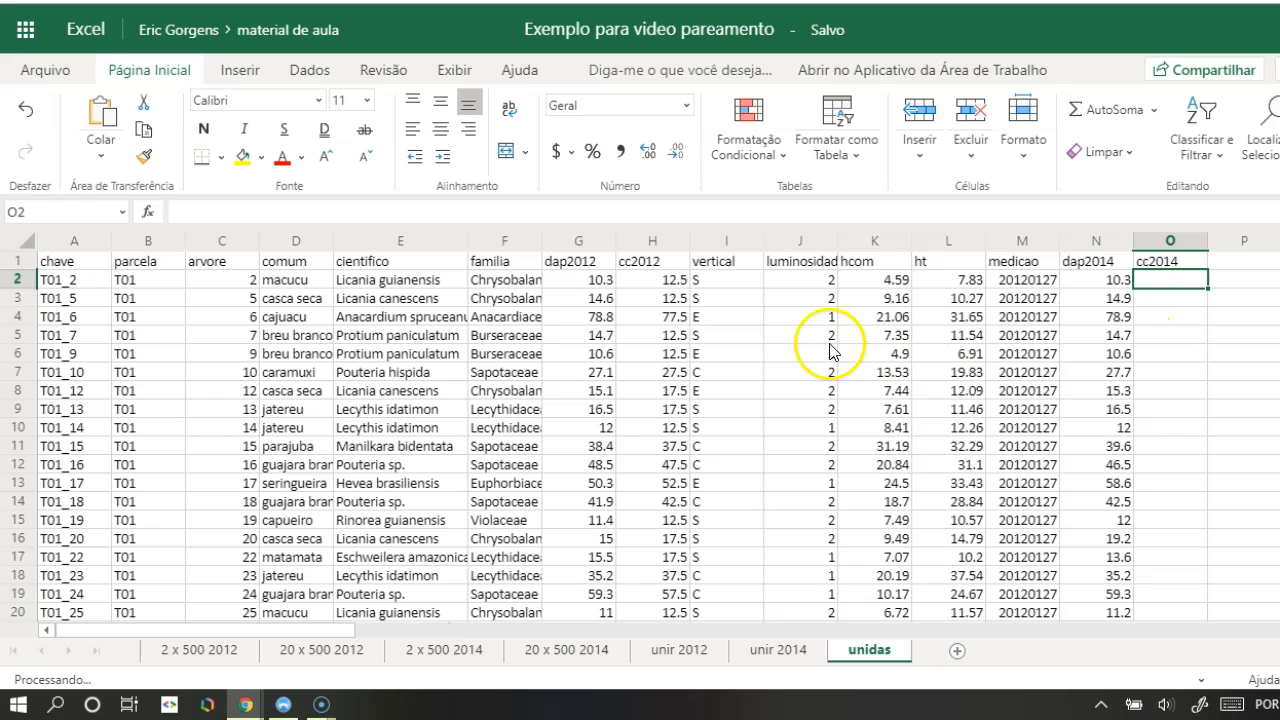
Reuse the cc2012 class formula in O2 as =(INT(N2/5)*5)+(5/2) and fill it down the cc2014 column
{"action": "left_click", "coordinate": [657, 280]}
{"action": "key", "text": "ctrl+c"}
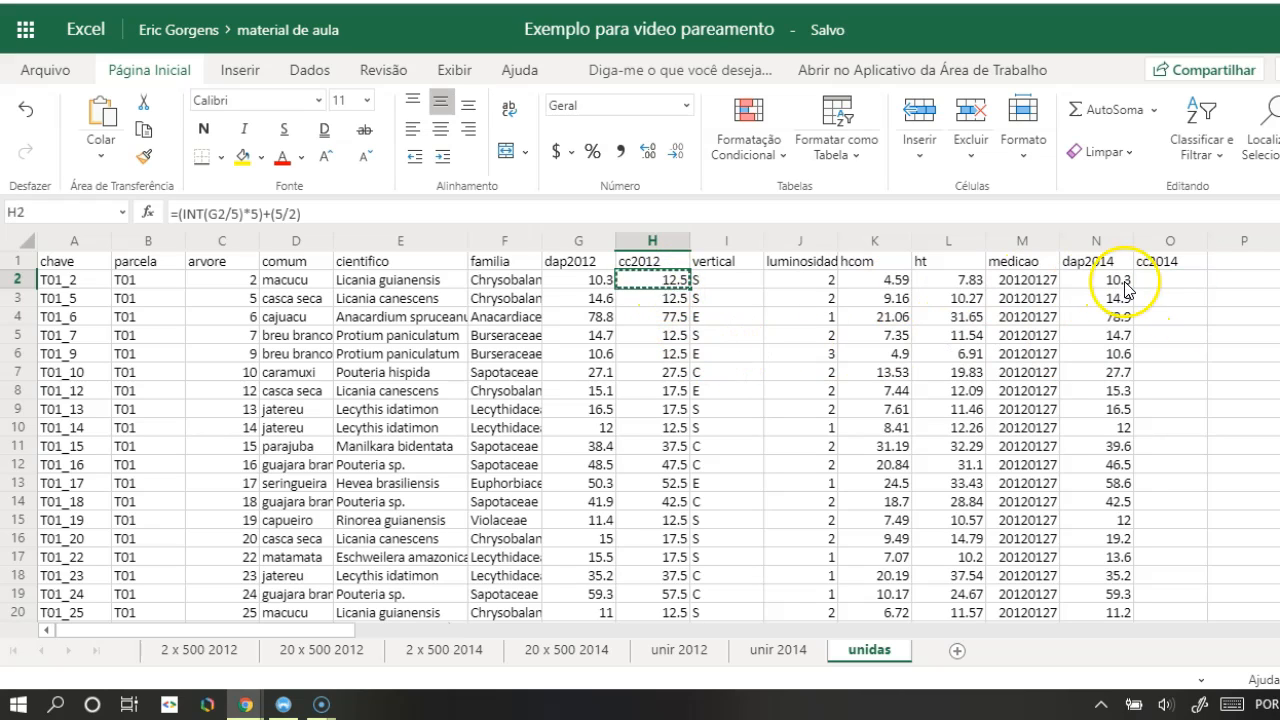
{"action": "left_click", "coordinate": [1160, 278]}
{"action": "key", "text": "ctrl+v"}
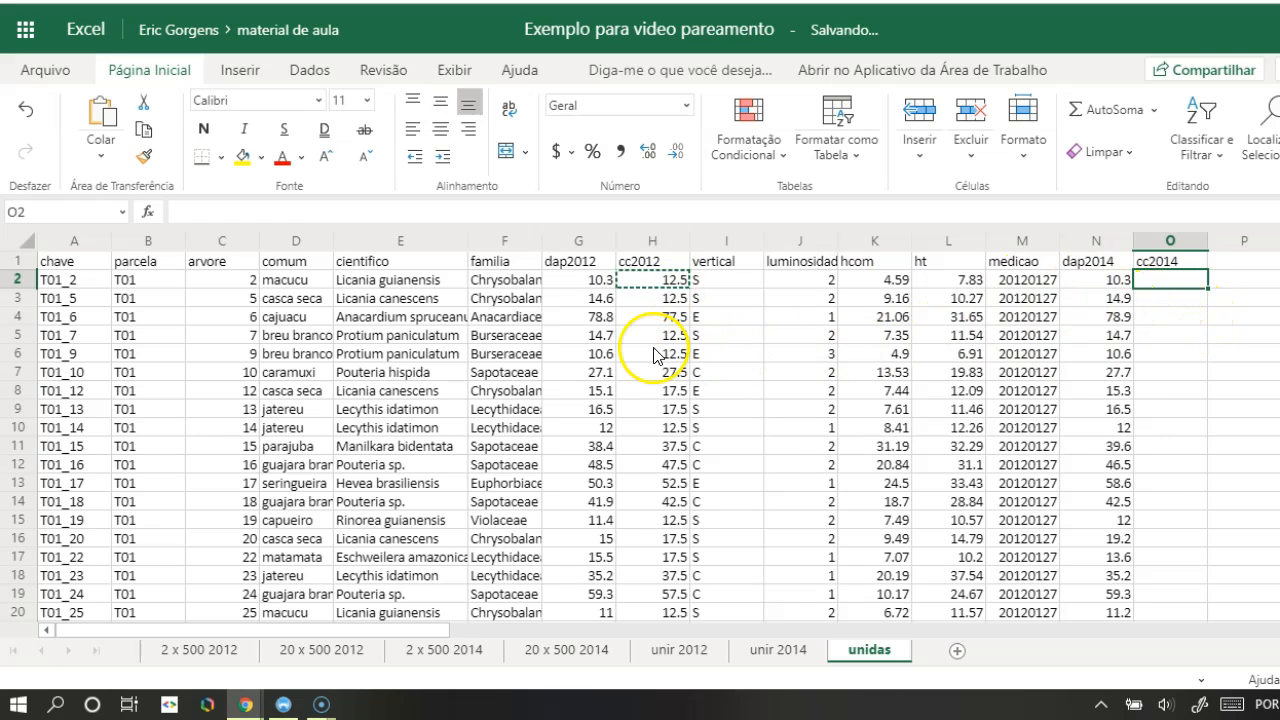
{"action": "left_click", "coordinate": [376, 214]}
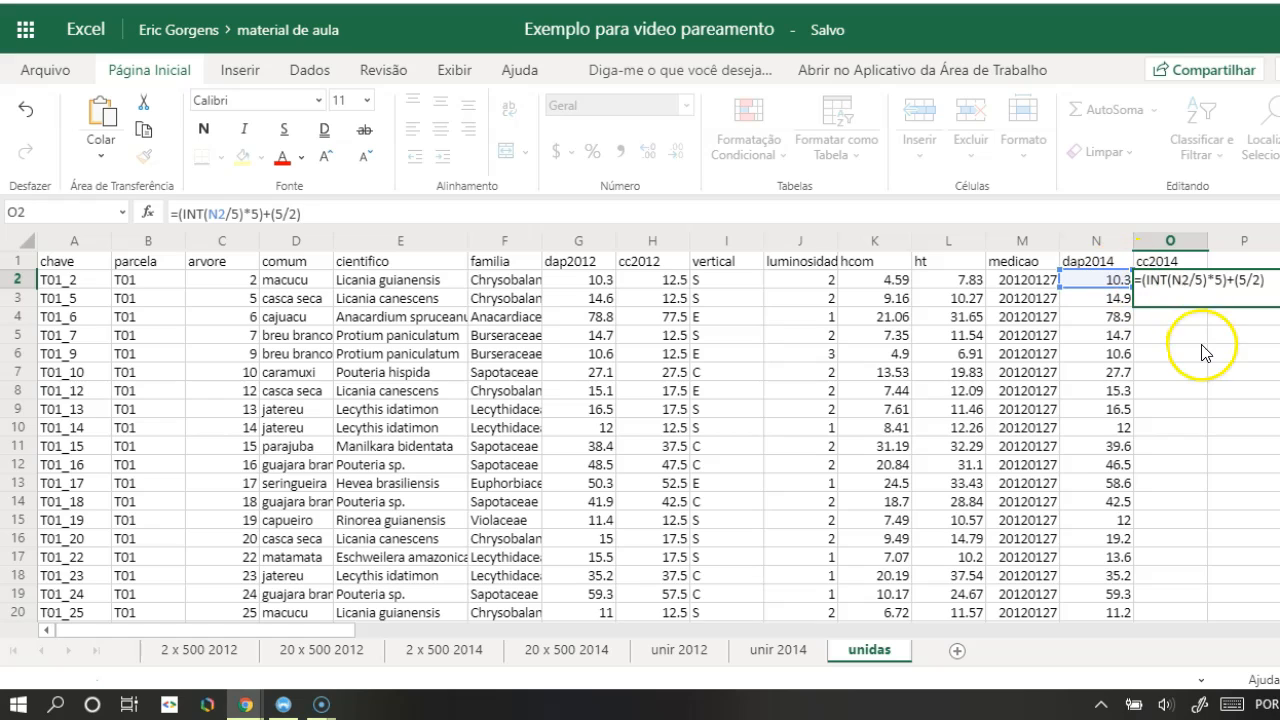
{"action": "key", "text": "ctrl+Return"}
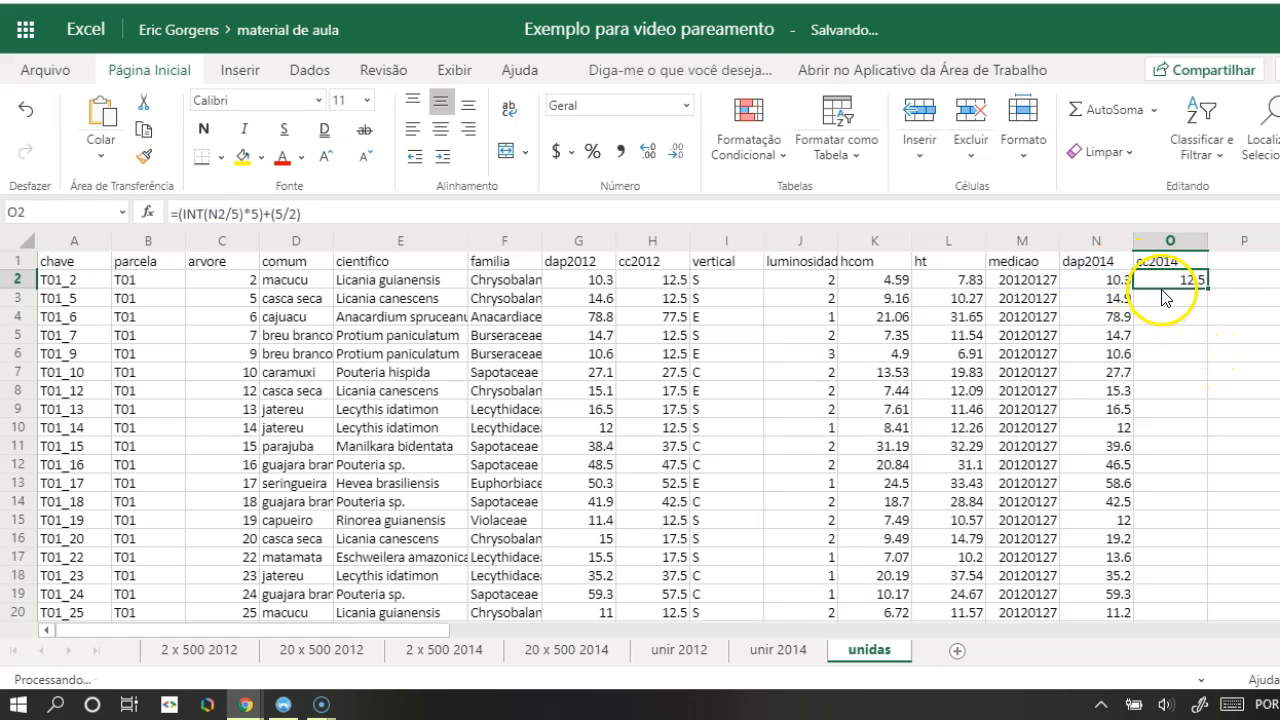
{"action": "double_click", "coordinate": [1207, 287]}
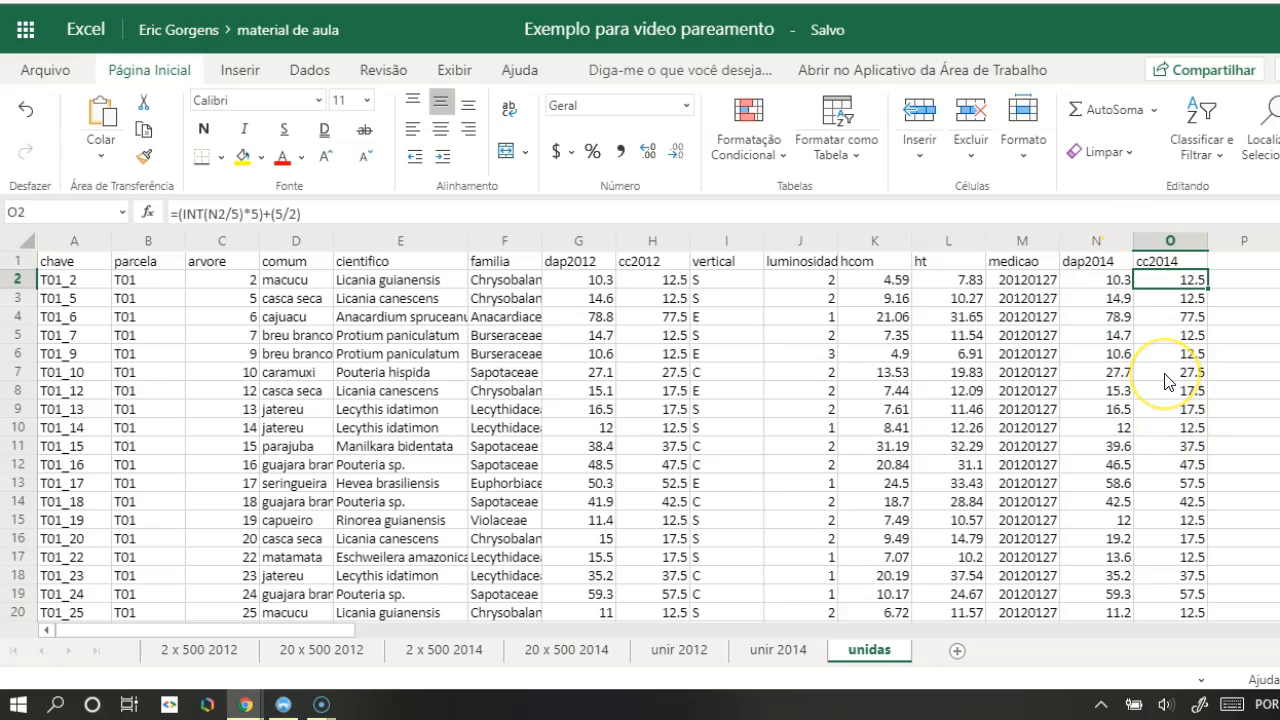
Add the header id in cell P1, beside cc2014
{"action": "key", "text": "F11"}
{"action": "left_click", "coordinate": [1135, 301]}
{"action": "type", "text": "i"}
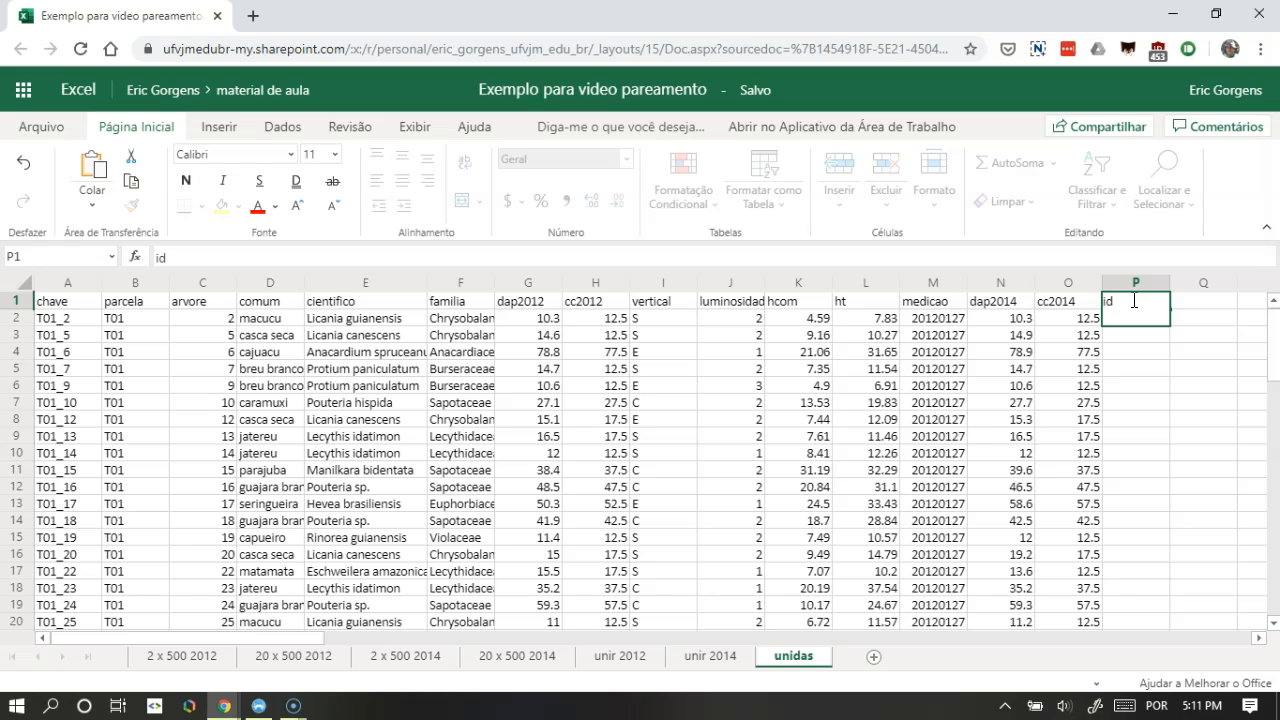
{"action": "type", "text": "d"}
{"action": "key", "text": "Return"}
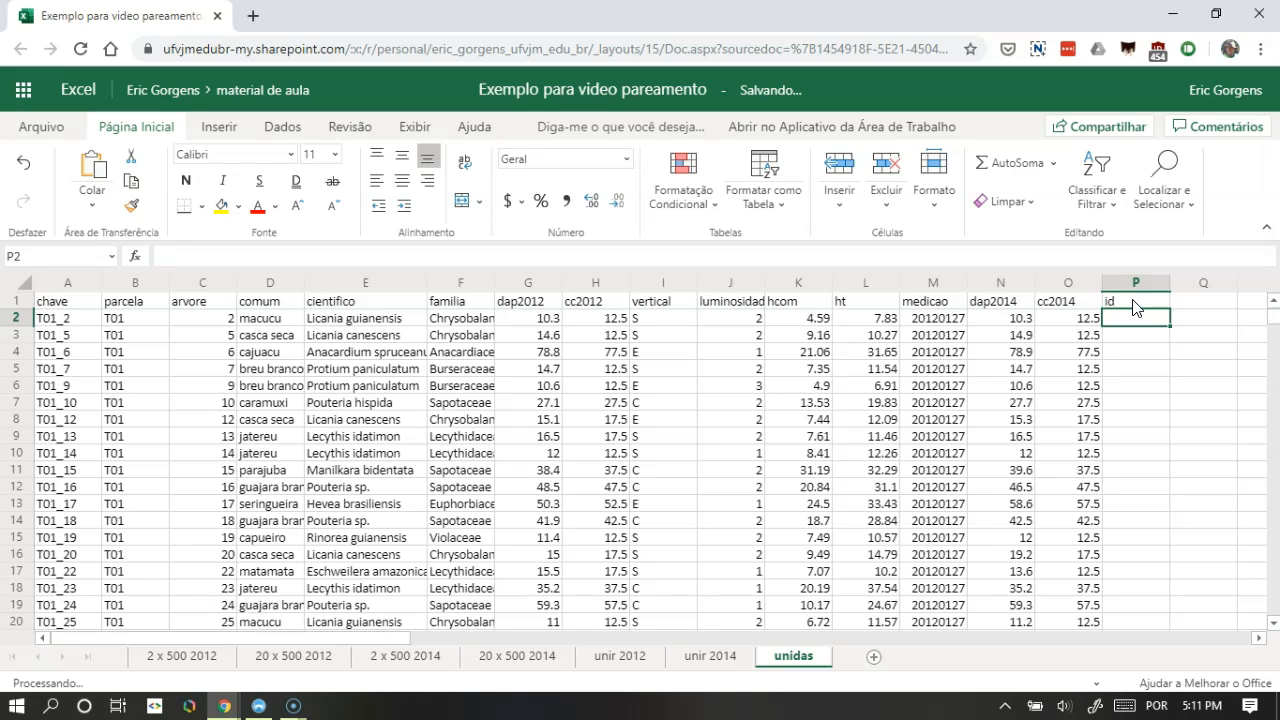
Calculate the diameter increment in P2 as =N2-G2 and fill it down the id column
{"action": "type", "text": "="}
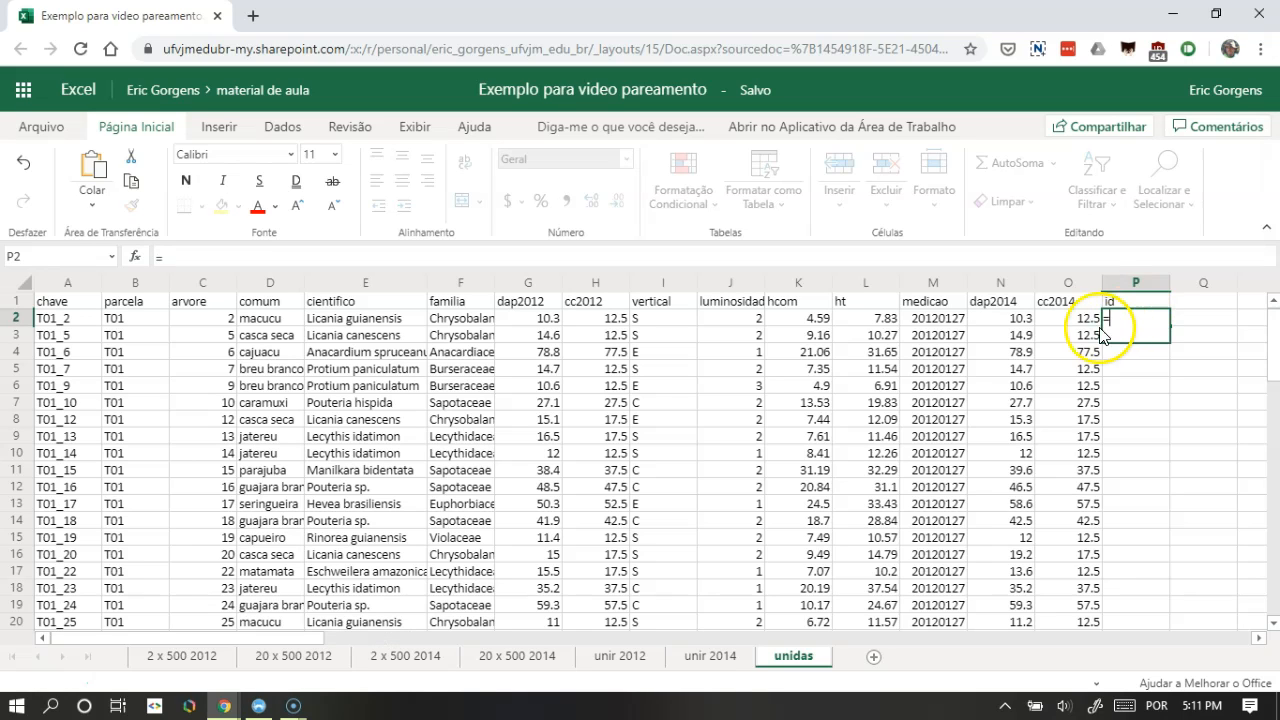
{"action": "left_click", "coordinate": [1022, 318]}
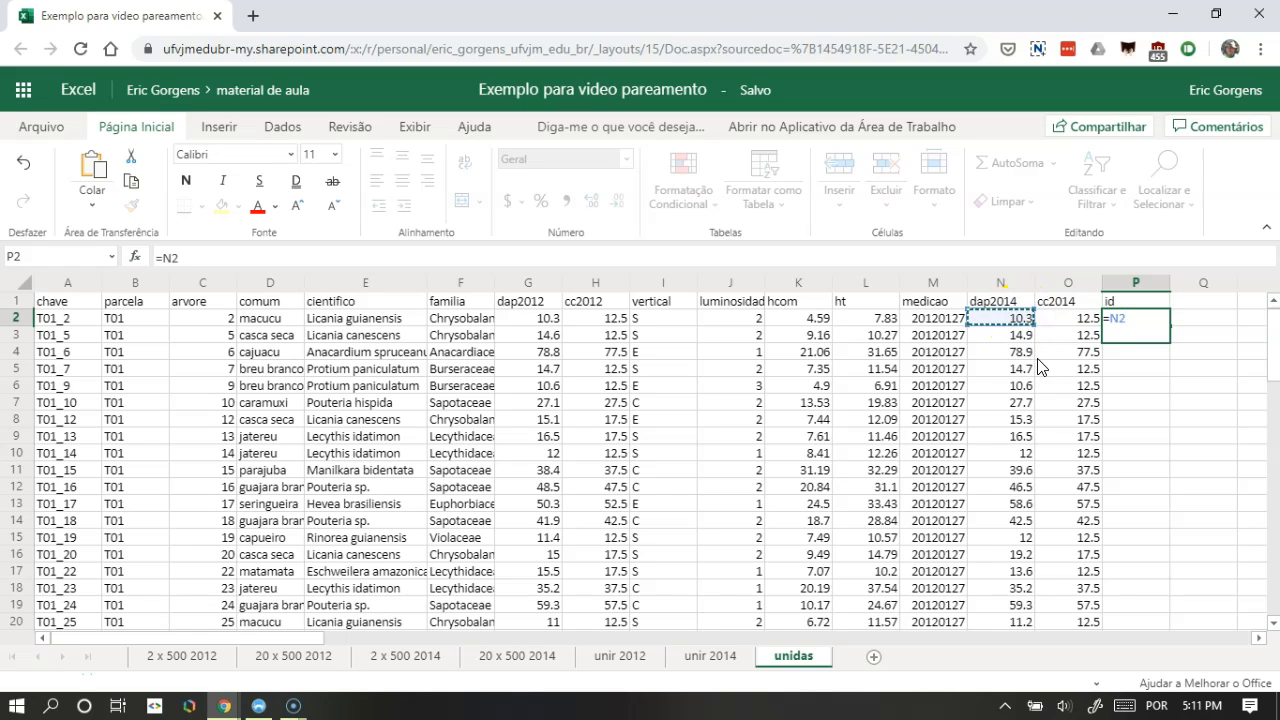
{"action": "type", "text": "-"}
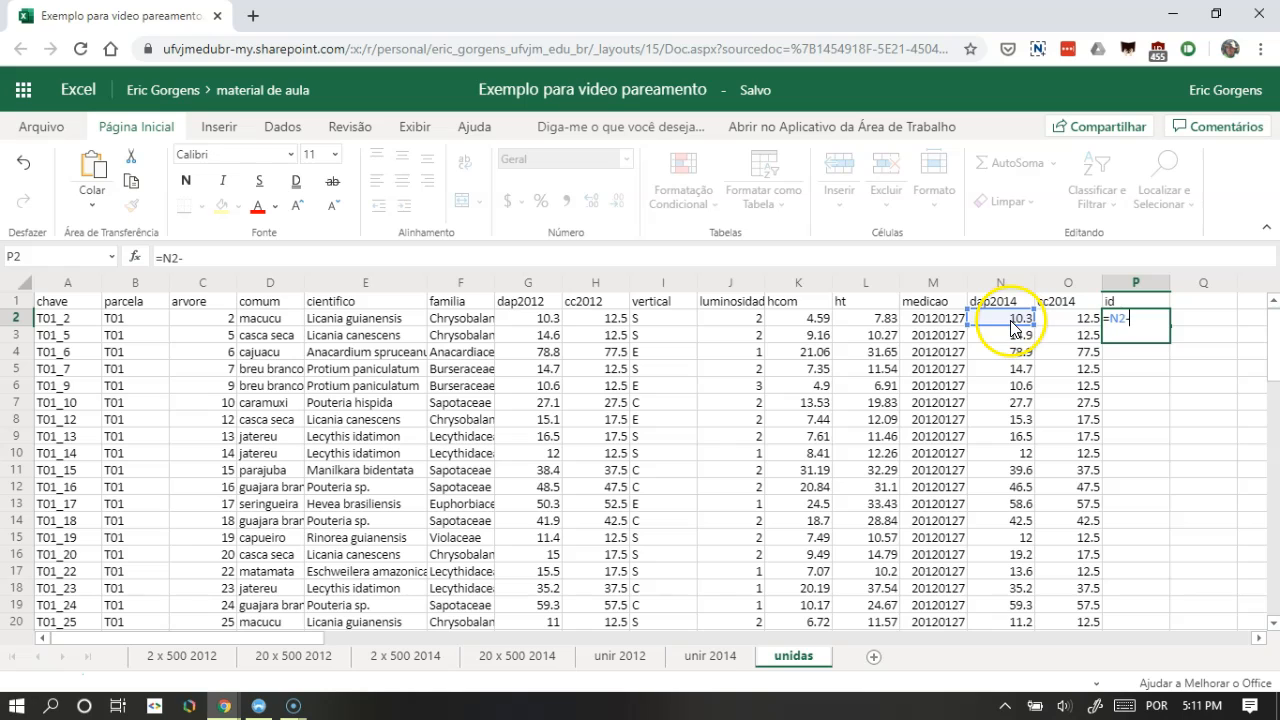
{"action": "left_click", "coordinate": [533, 319]}
{"action": "key", "text": "Return"}
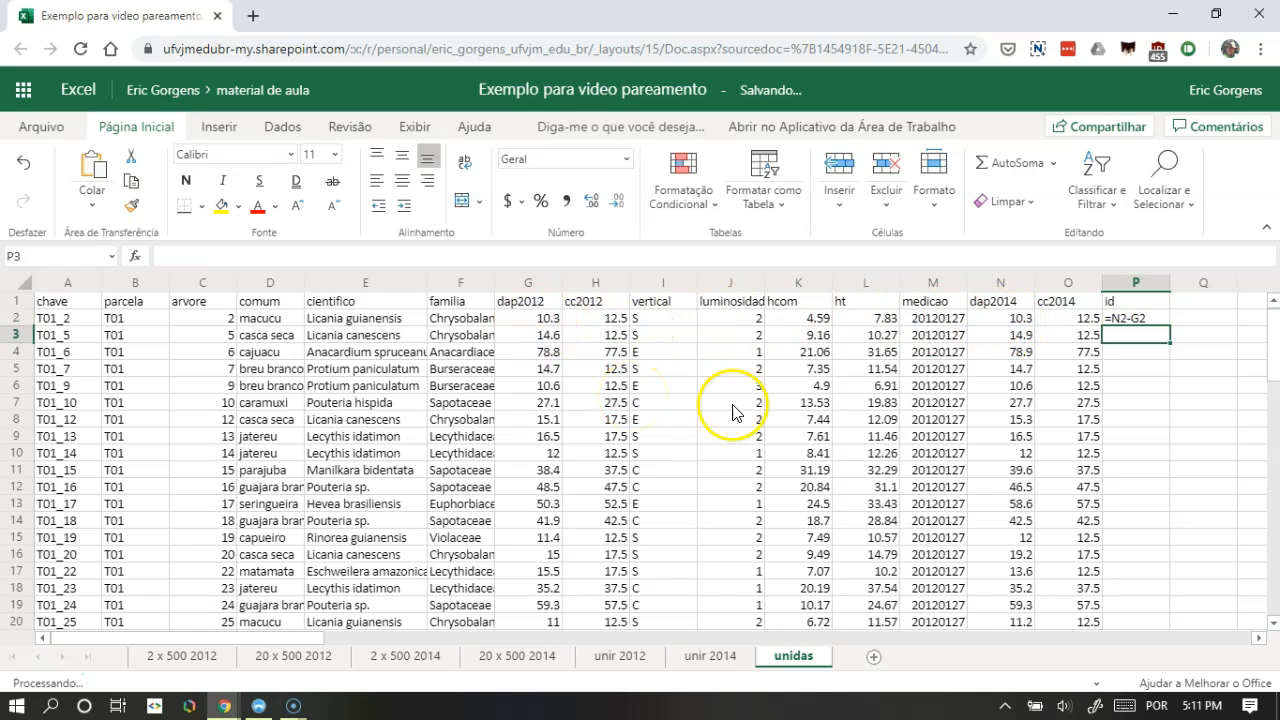
{"action": "left_click", "coordinate": [1157, 320]}
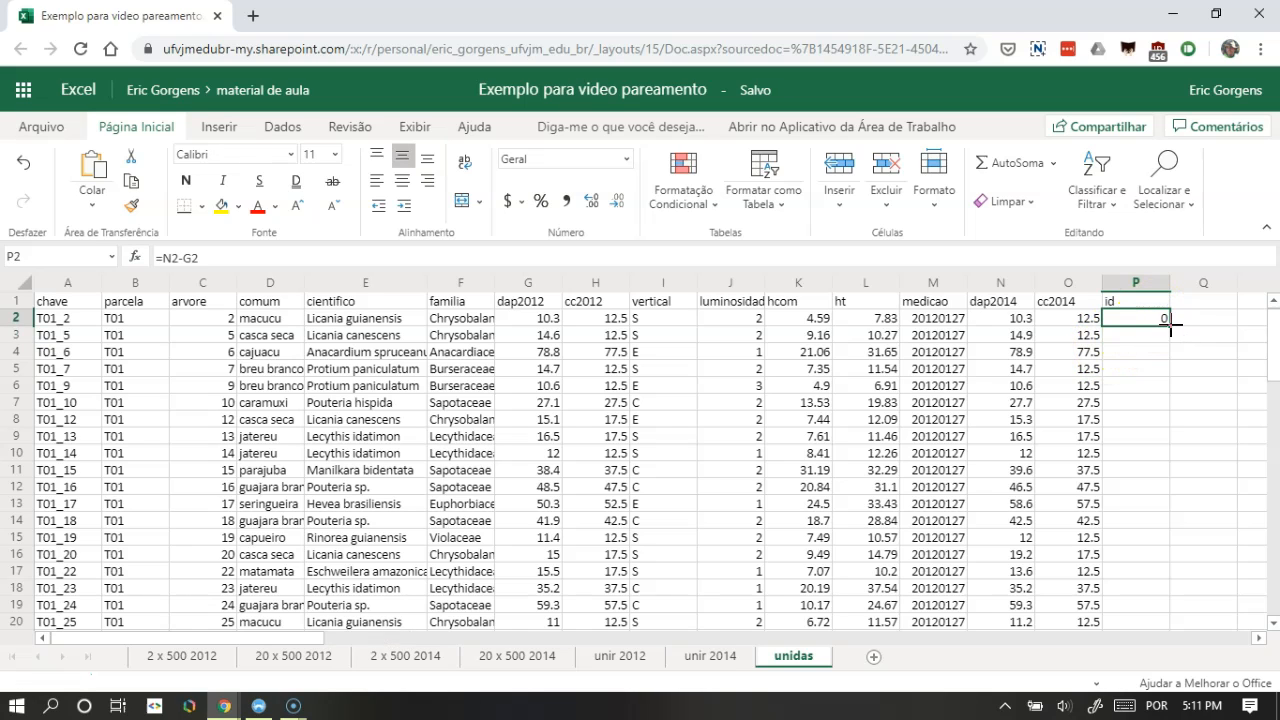
{"action": "double_click", "coordinate": [1166, 326]}
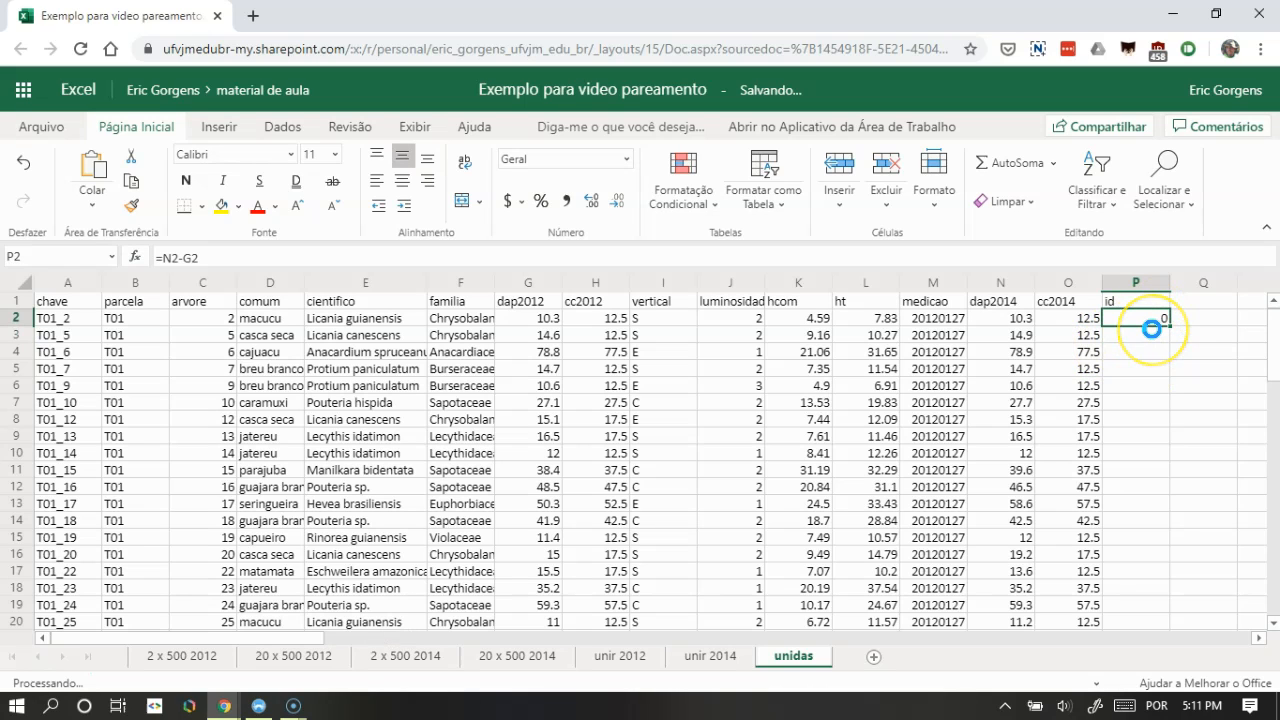
Add the header ida in cell Q1, beside id
{"action": "left_click", "coordinate": [1201, 306]}
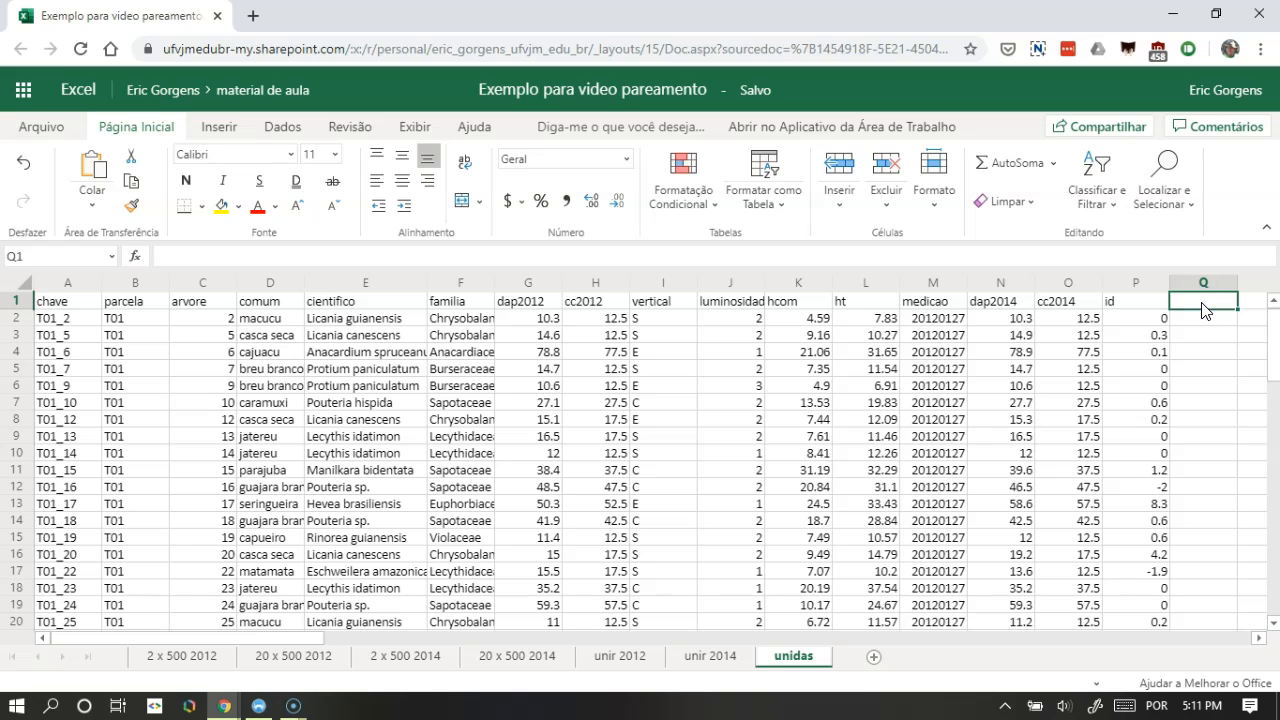
{"action": "type", "text": "ida"}
{"action": "key", "text": "Return"}
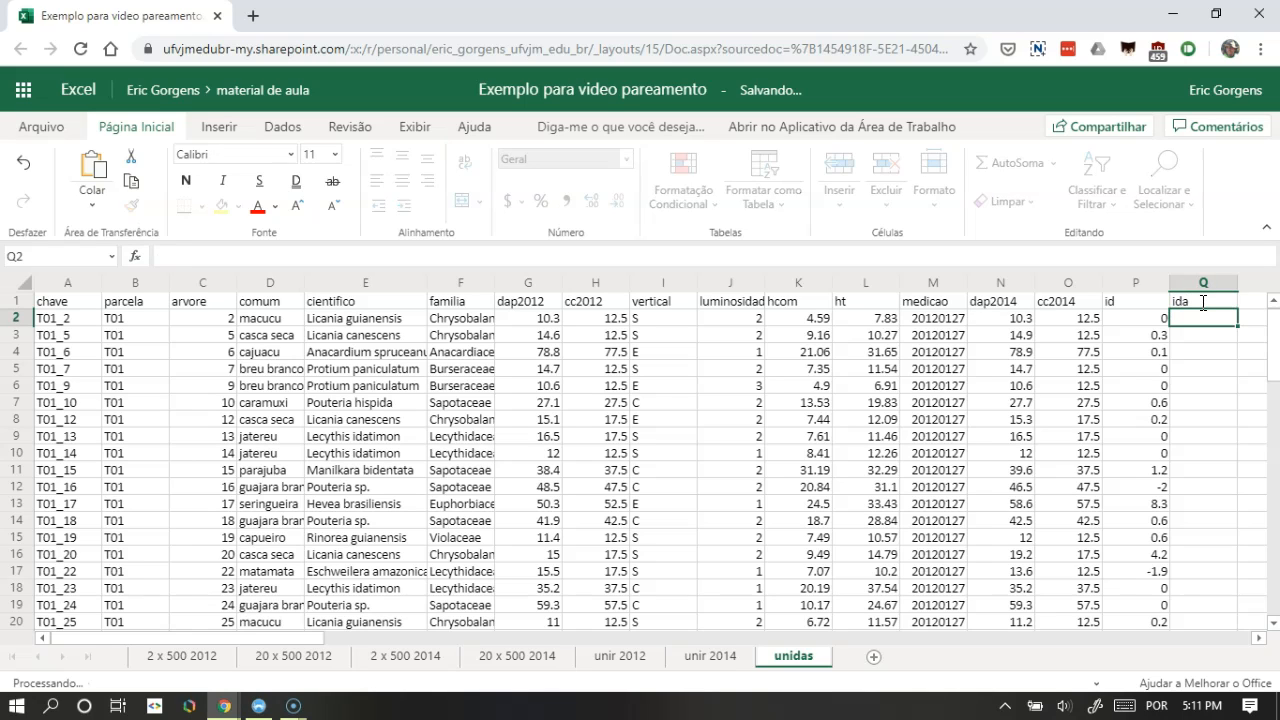
Calculate the annual increment in Q2 as =P2/2 and fill it down the ida column
{"action": "type", "text": "="}
{"action": "key", "text": "Left"}
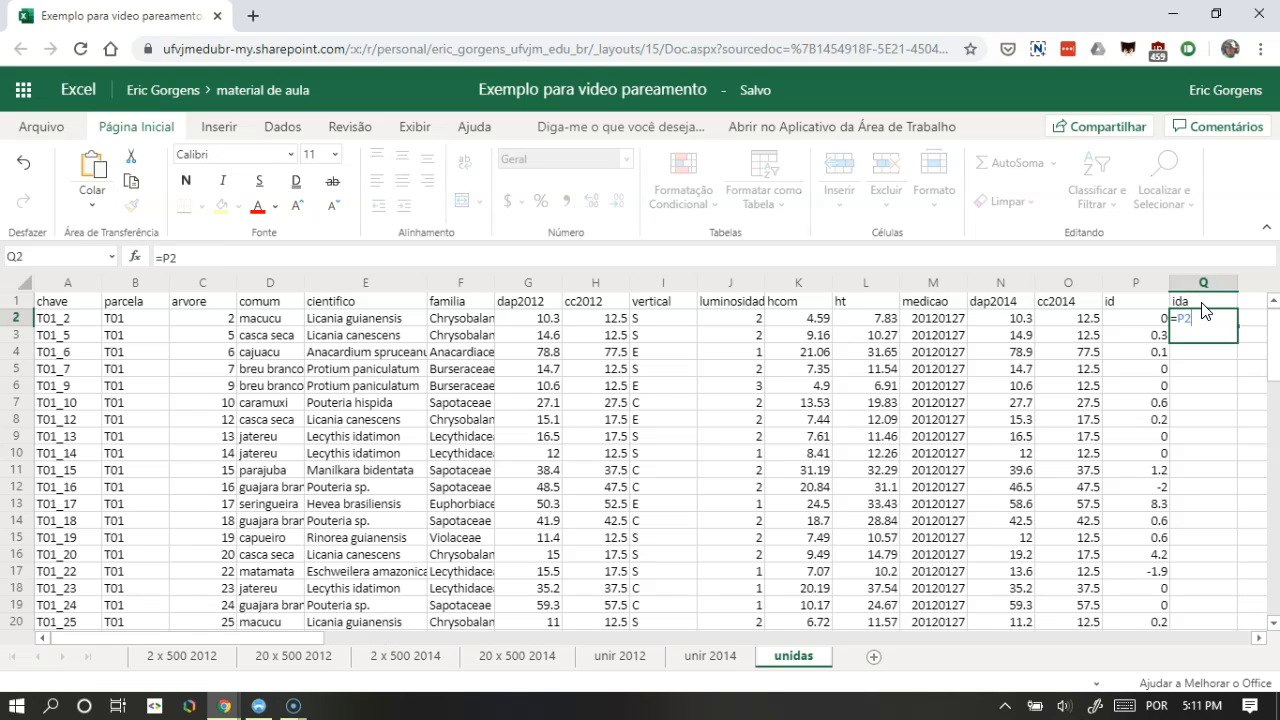
{"action": "type", "text": "/2"}
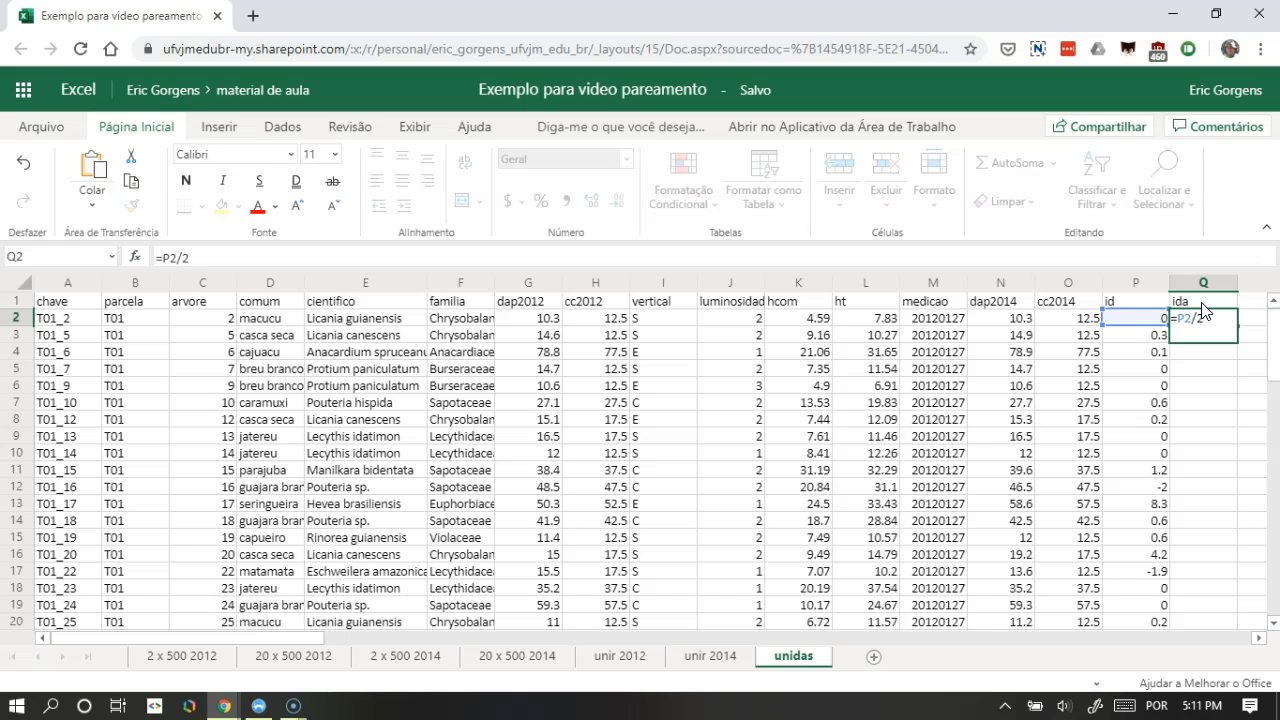
{"action": "key", "text": "ctrl+Return"}
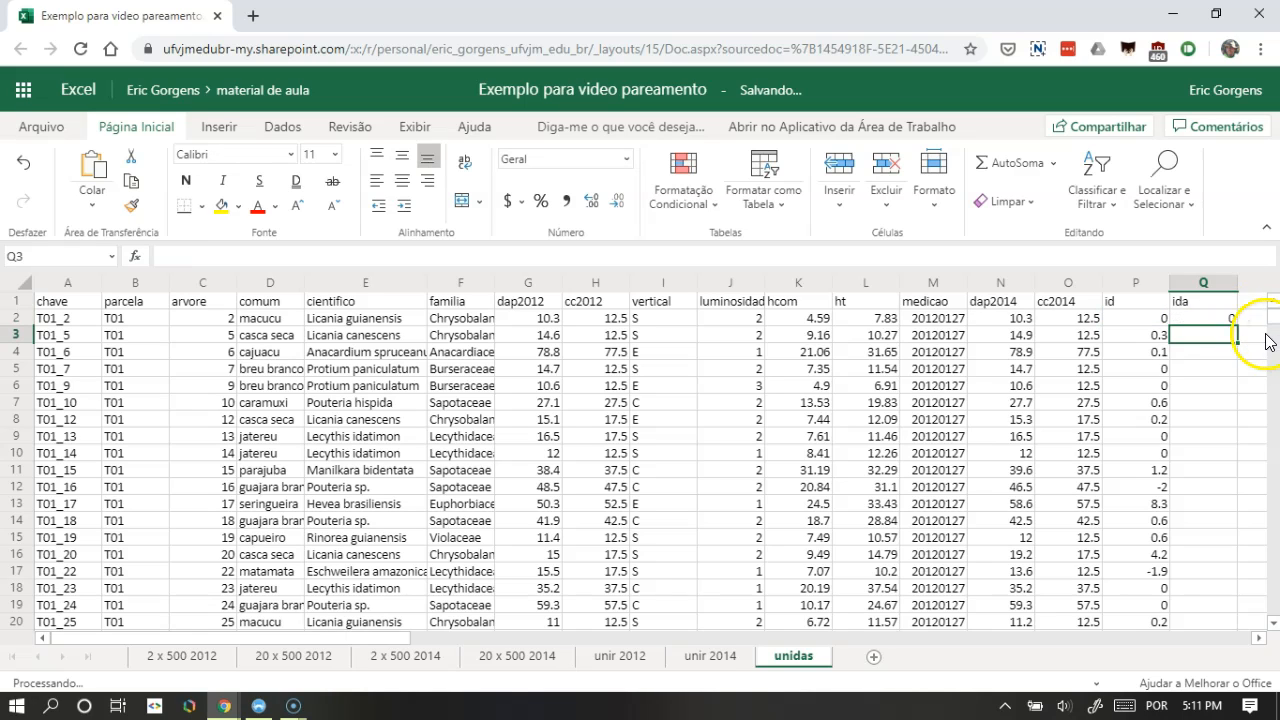
{"action": "double_click", "coordinate": [1238, 326]}
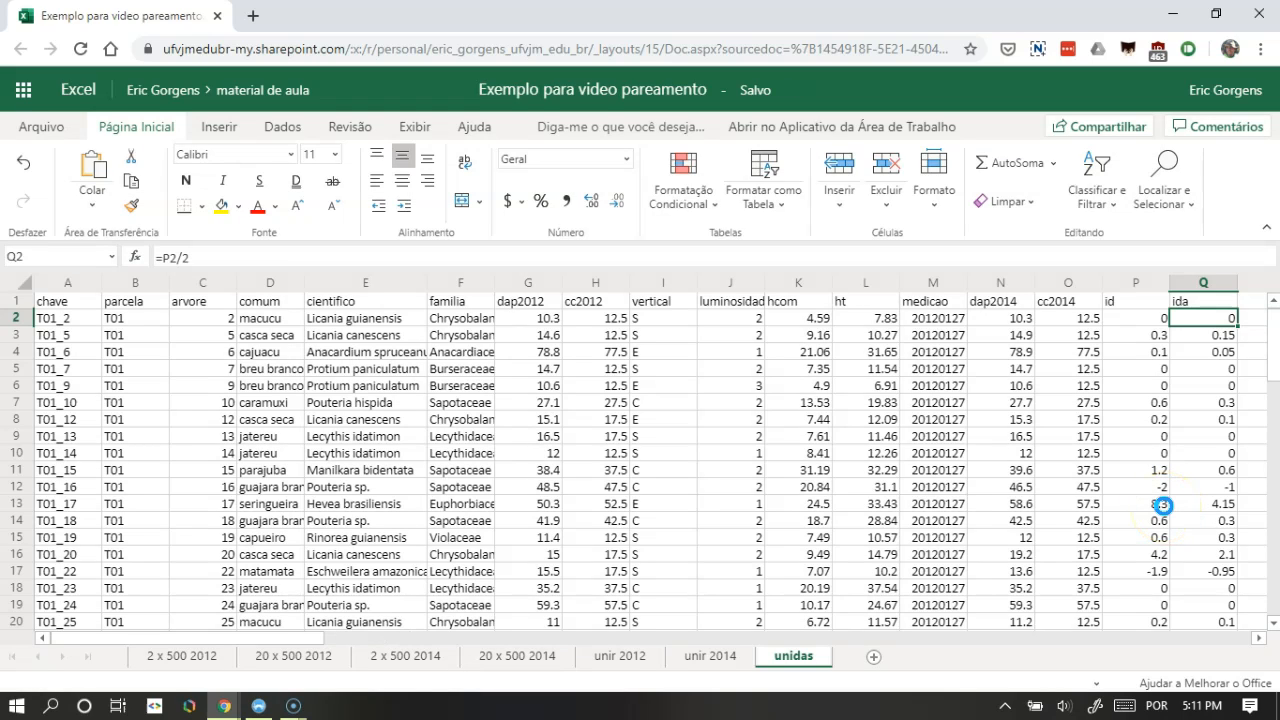
Examine the id and ida columns for #N/A errors and implausible increments, checking the source values and formulas in rows 13 and 30
{"action": "scroll", "coordinate": [1168, 460], "scroll_direction": "down", "scroll_amount": 4}
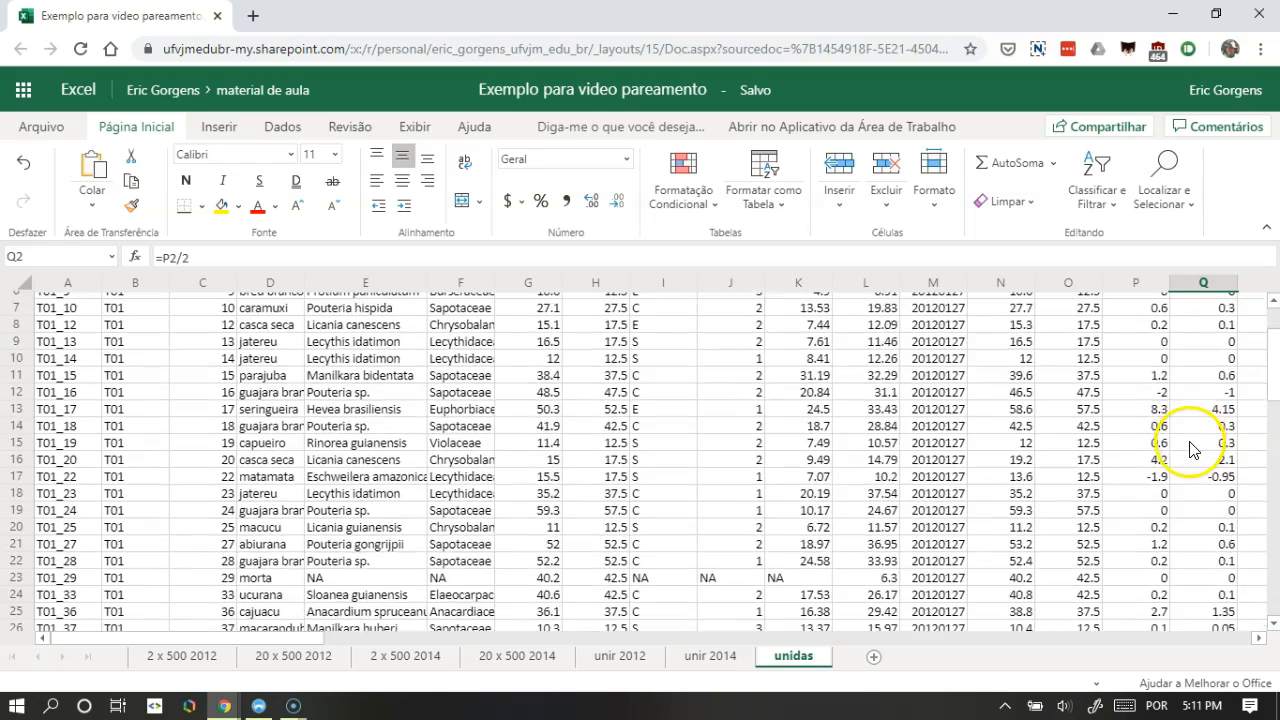
{"action": "scroll", "coordinate": [1199, 480], "scroll_direction": "down", "scroll_amount": 2}
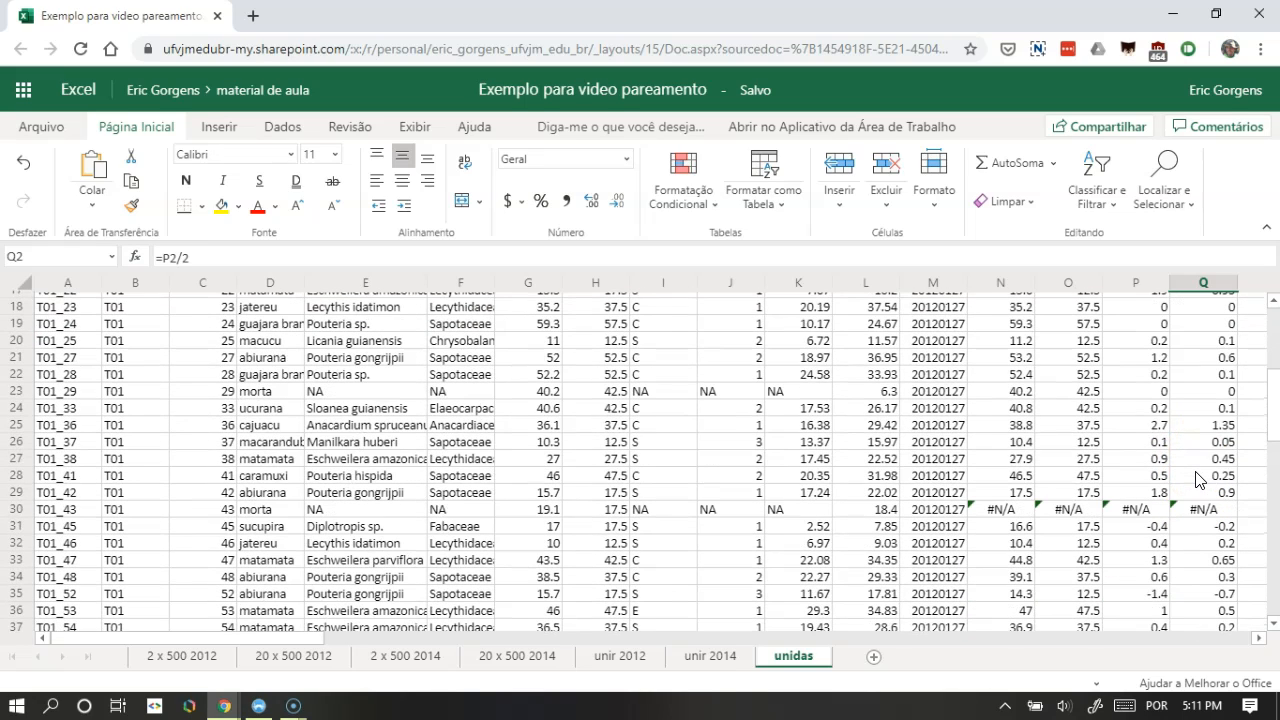
{"action": "mouse_move", "coordinate": [1206, 511]}
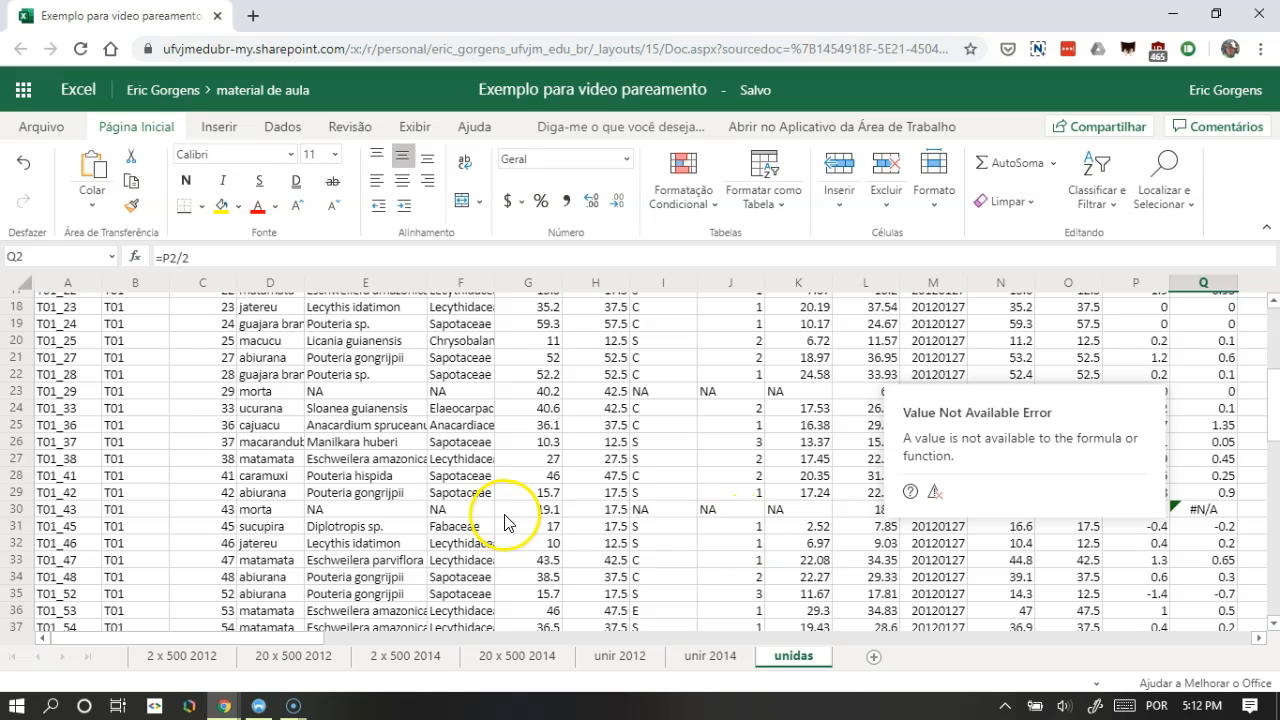
{"action": "left_click", "coordinate": [542, 510]}
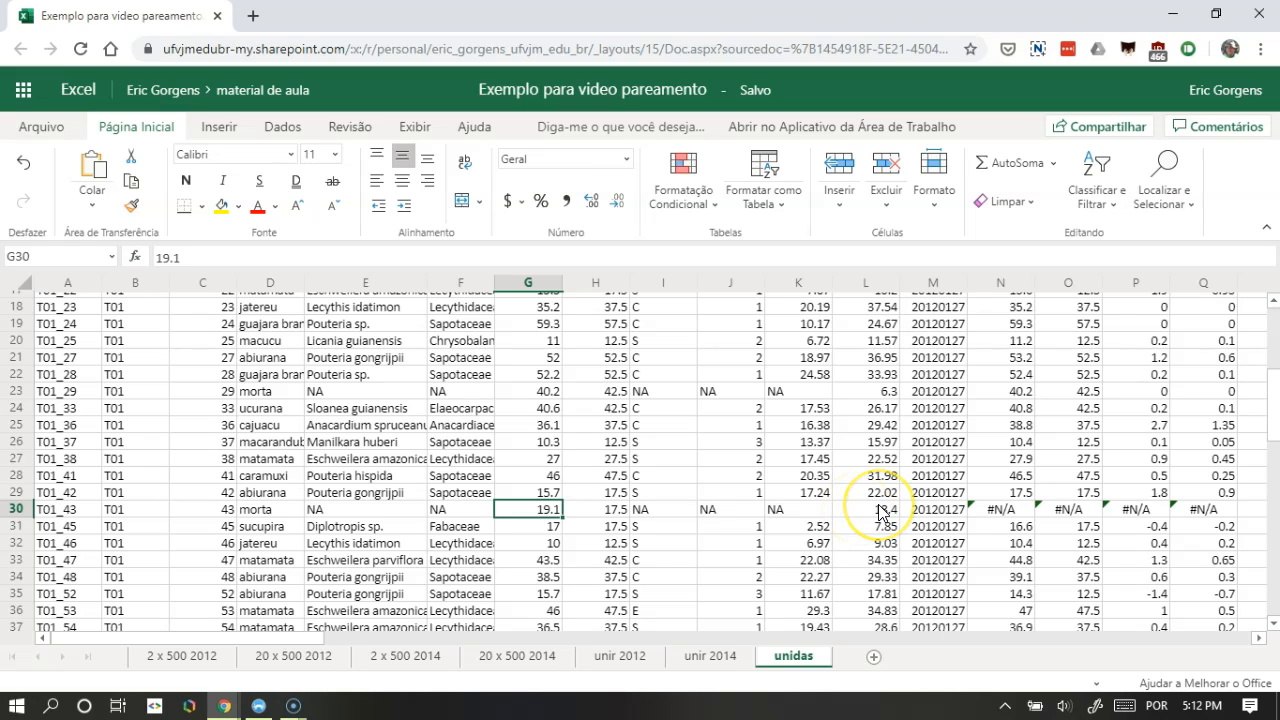
{"action": "left_click", "coordinate": [1022, 510]}
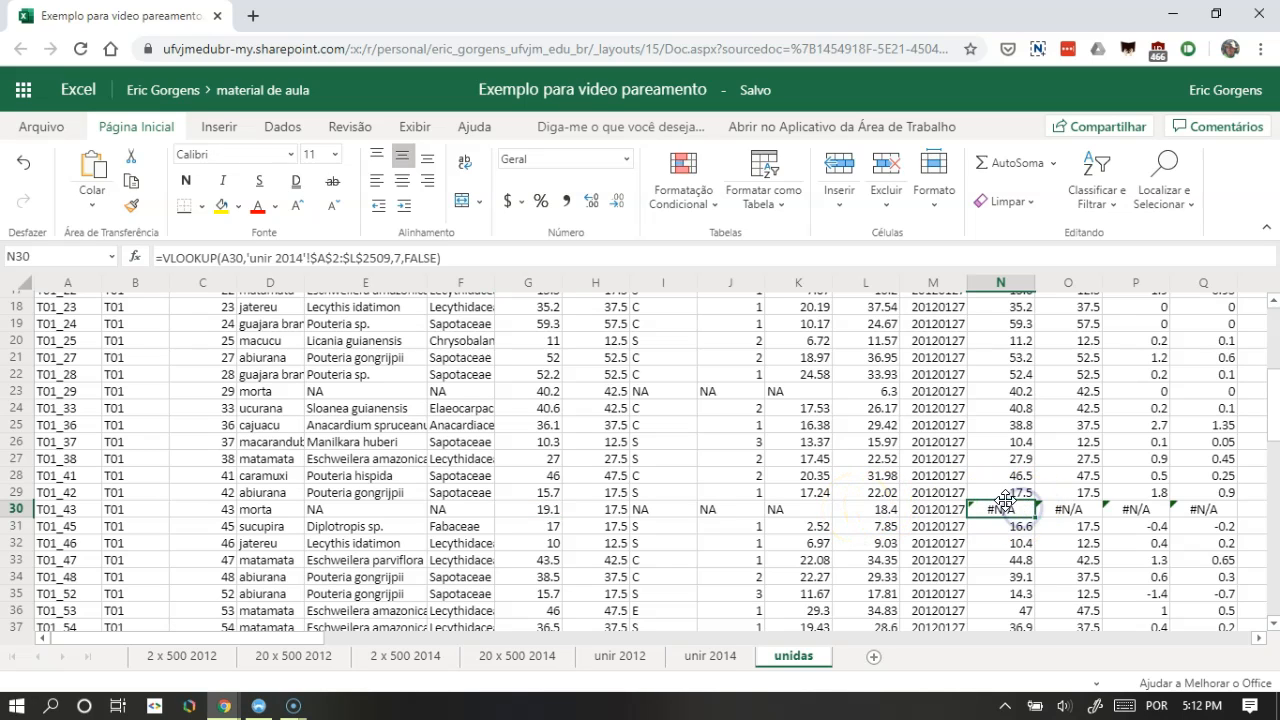
{"action": "left_click", "coordinate": [1228, 511]}
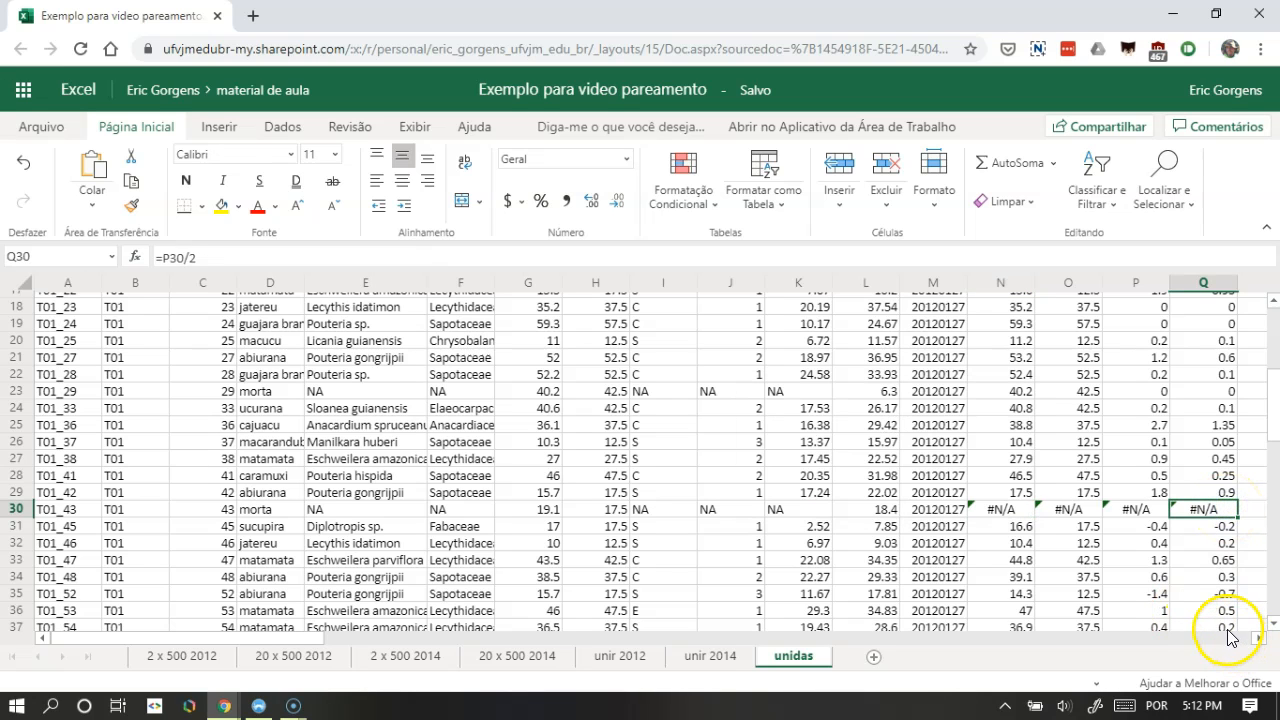
{"action": "scroll", "coordinate": [1218, 520], "scroll_direction": "up", "scroll_amount": 4}
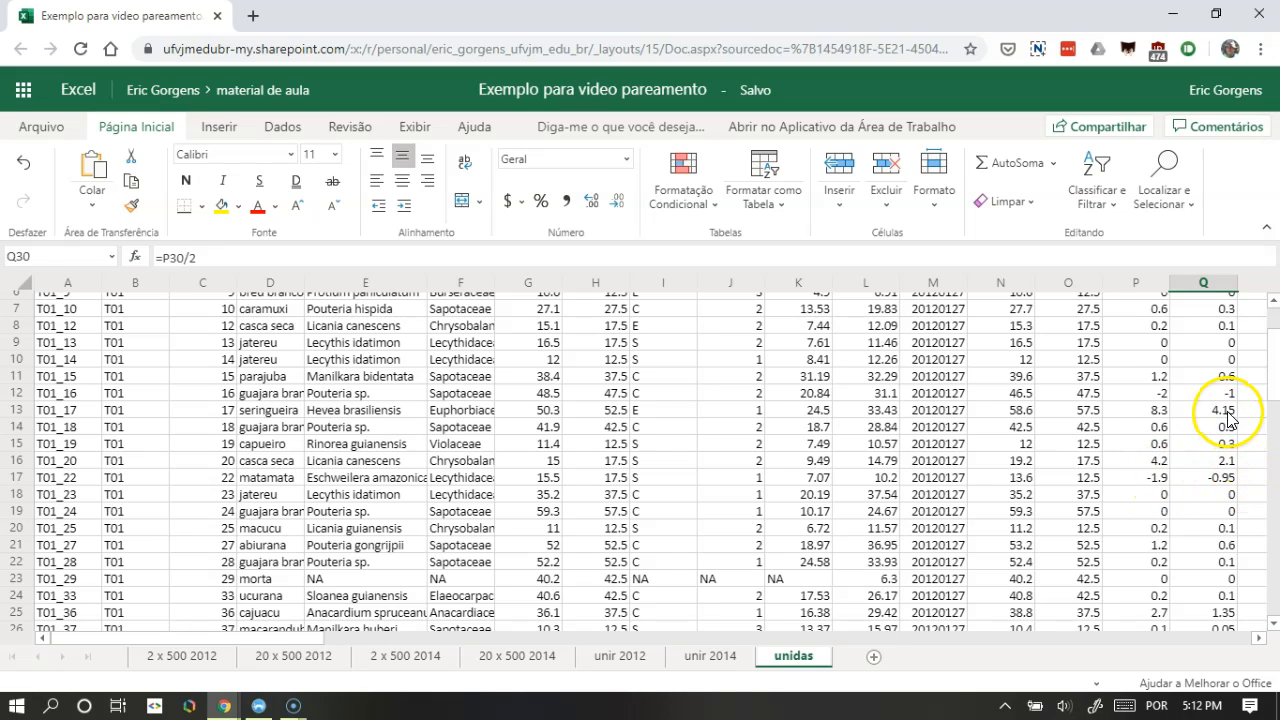
{"action": "left_click_drag", "start_coordinate": [1166, 410], "coordinate": [1218, 410]}
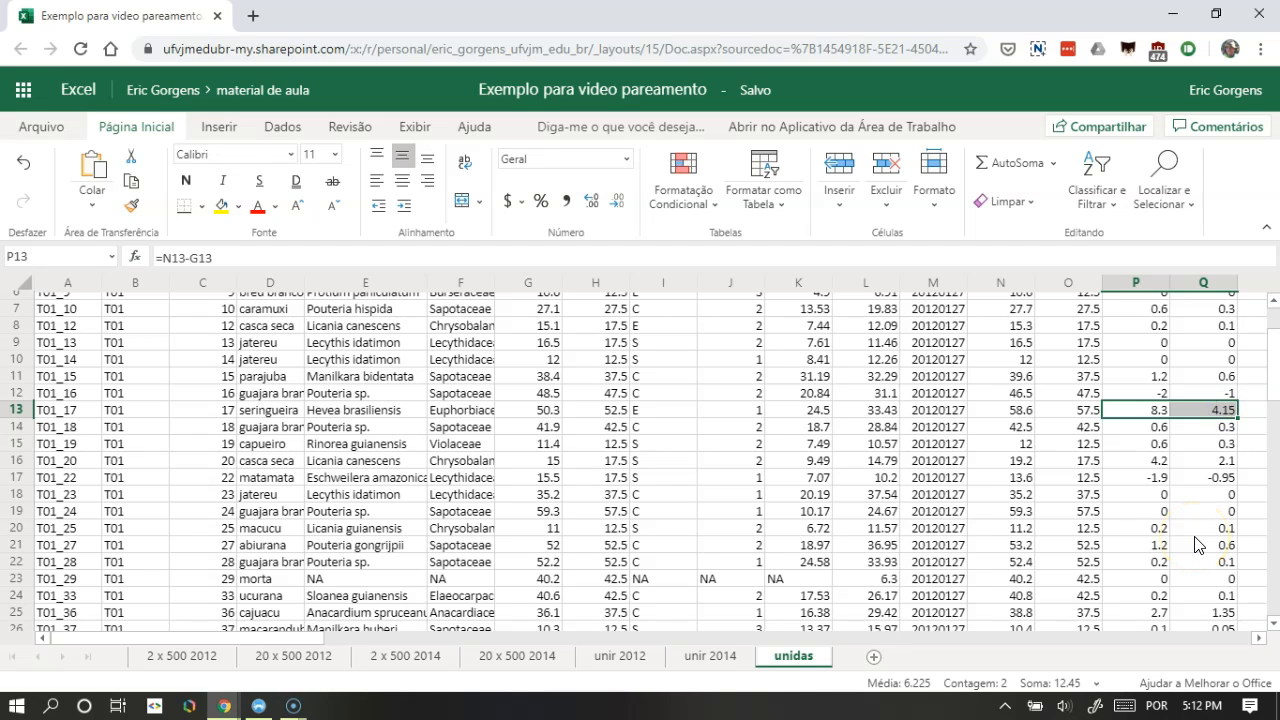
{"action": "scroll", "coordinate": [1134, 529], "scroll_direction": "down", "scroll_amount": 4}
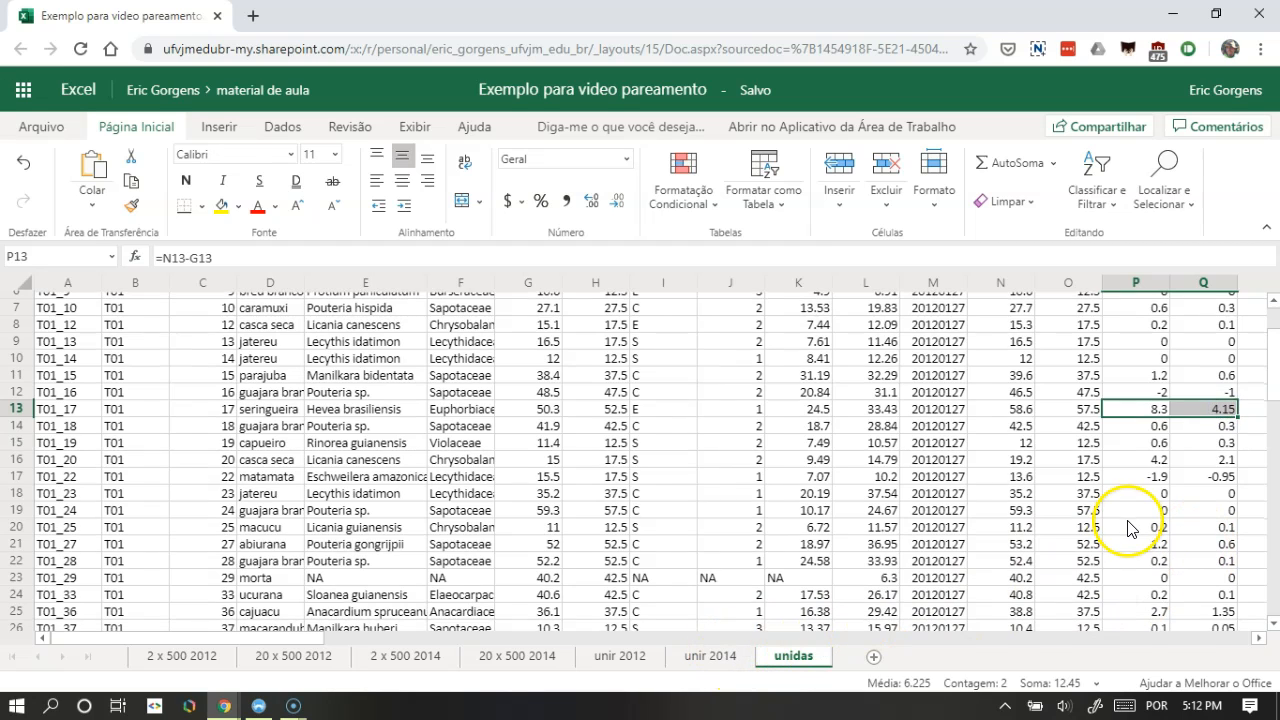
{"action": "left_click", "coordinate": [1140, 507]}
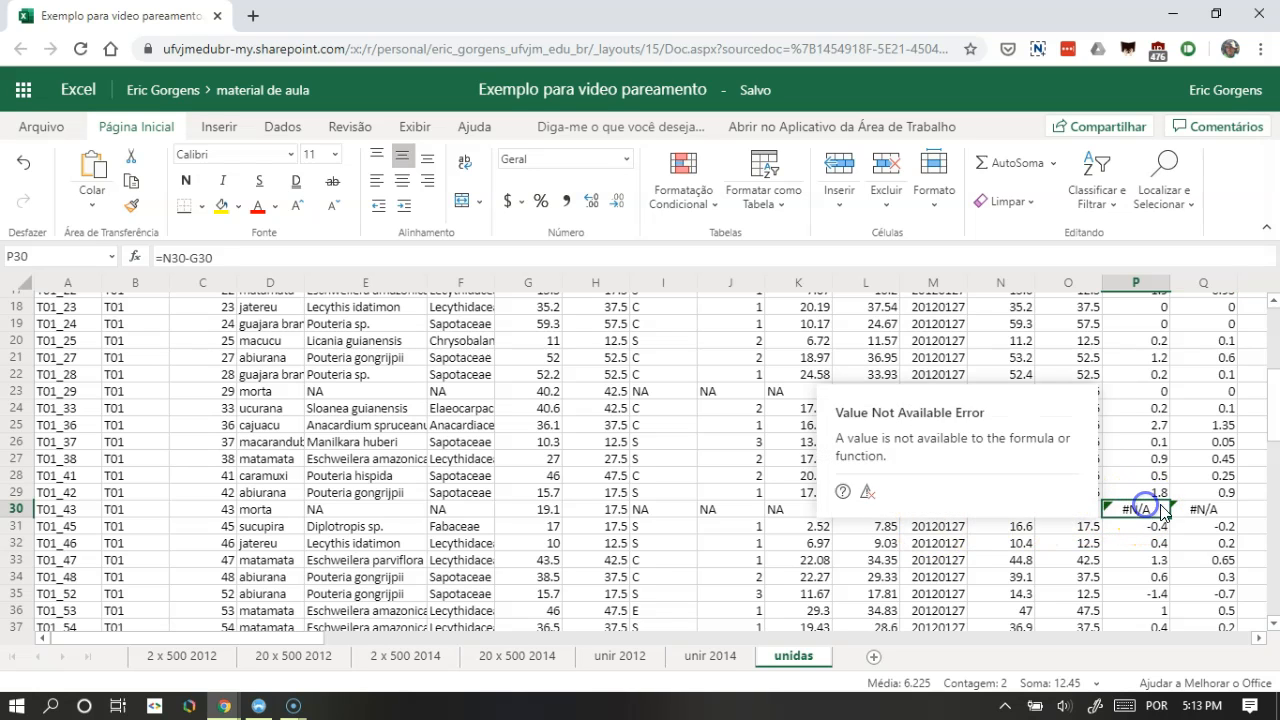
{"action": "left_click", "coordinate": [1218, 508]}
Add the header ida_semna in cell R1, beside ida
{"action": "left_click_drag", "start_coordinate": [229, 637], "coordinate": [300, 630]}
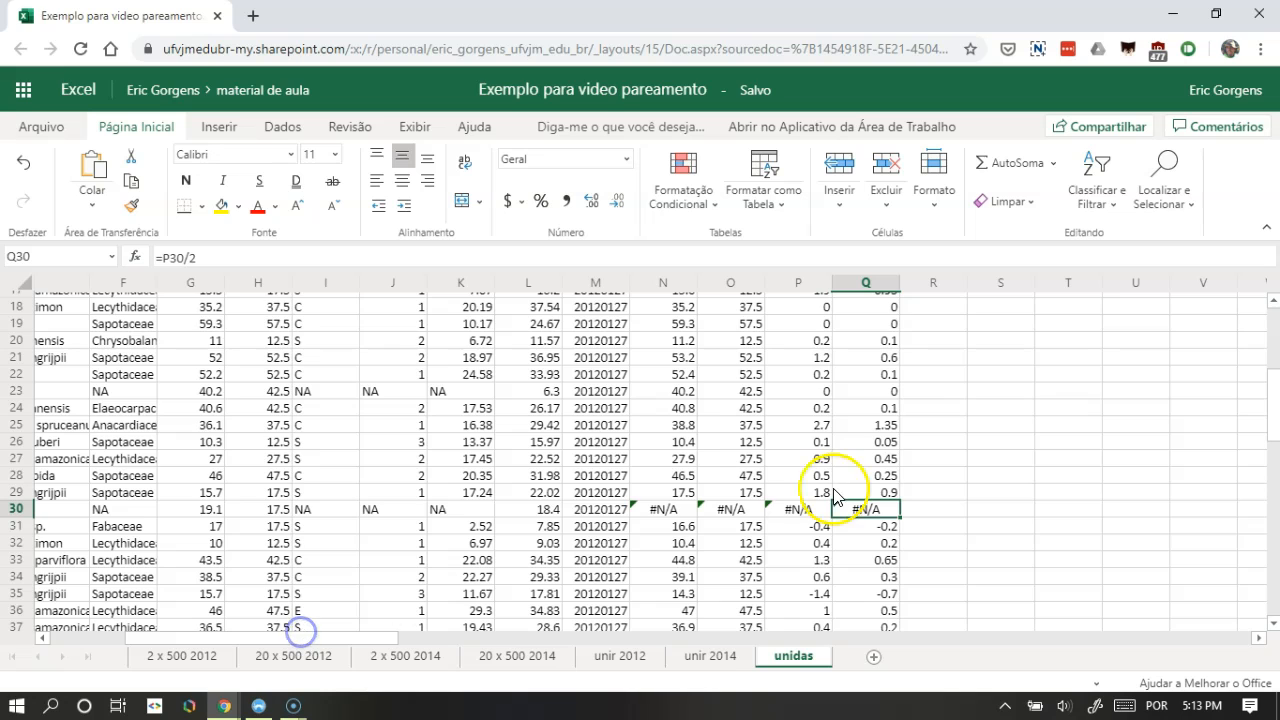
{"action": "scroll", "coordinate": [865, 490], "scroll_direction": "up", "scroll_amount": 3}
{"action": "scroll", "coordinate": [865, 490], "scroll_direction": "up", "scroll_amount": 3}
{"action": "left_click", "coordinate": [940, 300]}
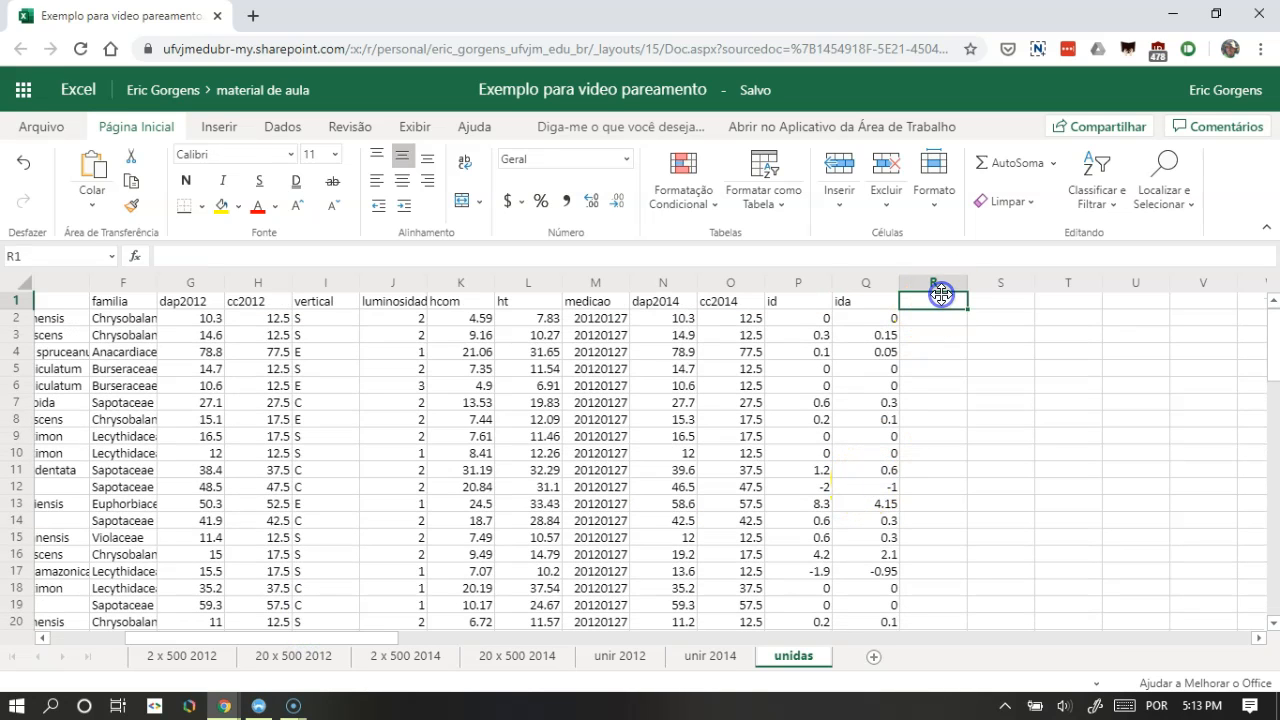
{"action": "type", "text": "ida_semna"}
{"action": "key", "text": "Return"}
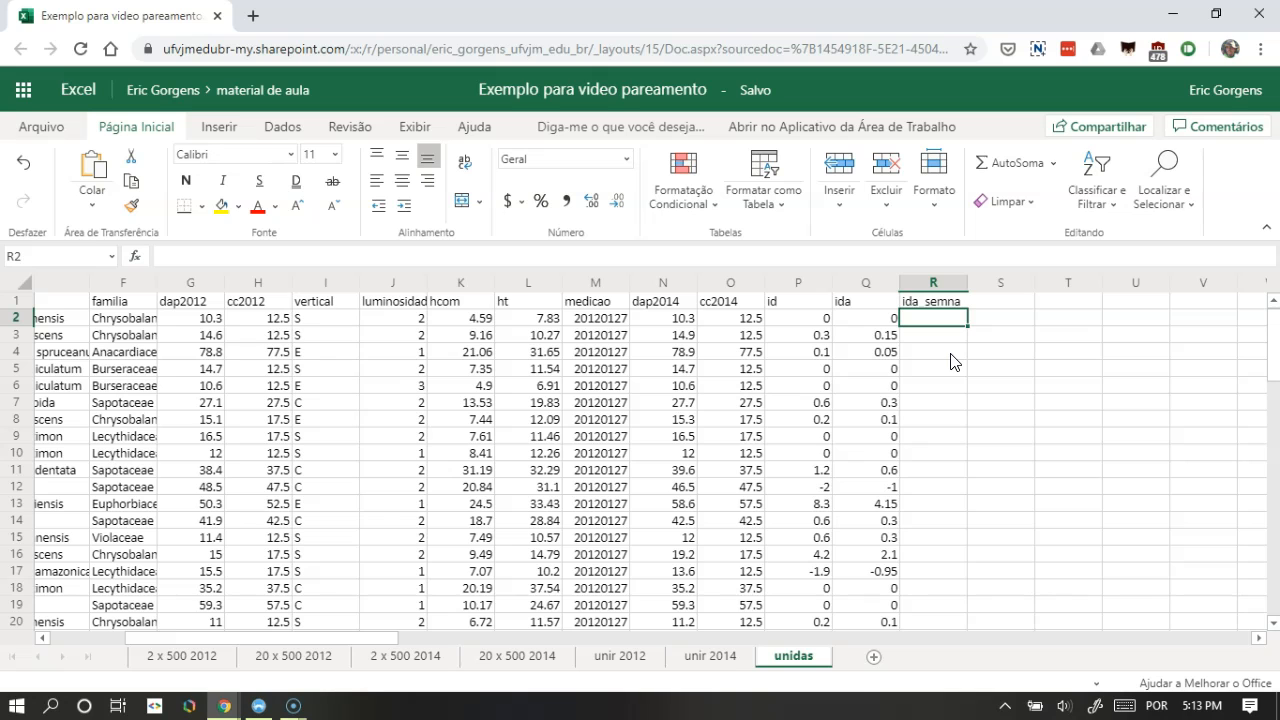
Replace #N/A errors with blanks by entering =IFNA(Q2,"") in R2, fill it down the ida_semna column and check row 30
{"action": "scroll", "coordinate": [878, 470], "scroll_direction": "down", "scroll_amount": 5}
{"action": "scroll", "coordinate": [893, 503], "scroll_direction": "up", "scroll_amount": 5}
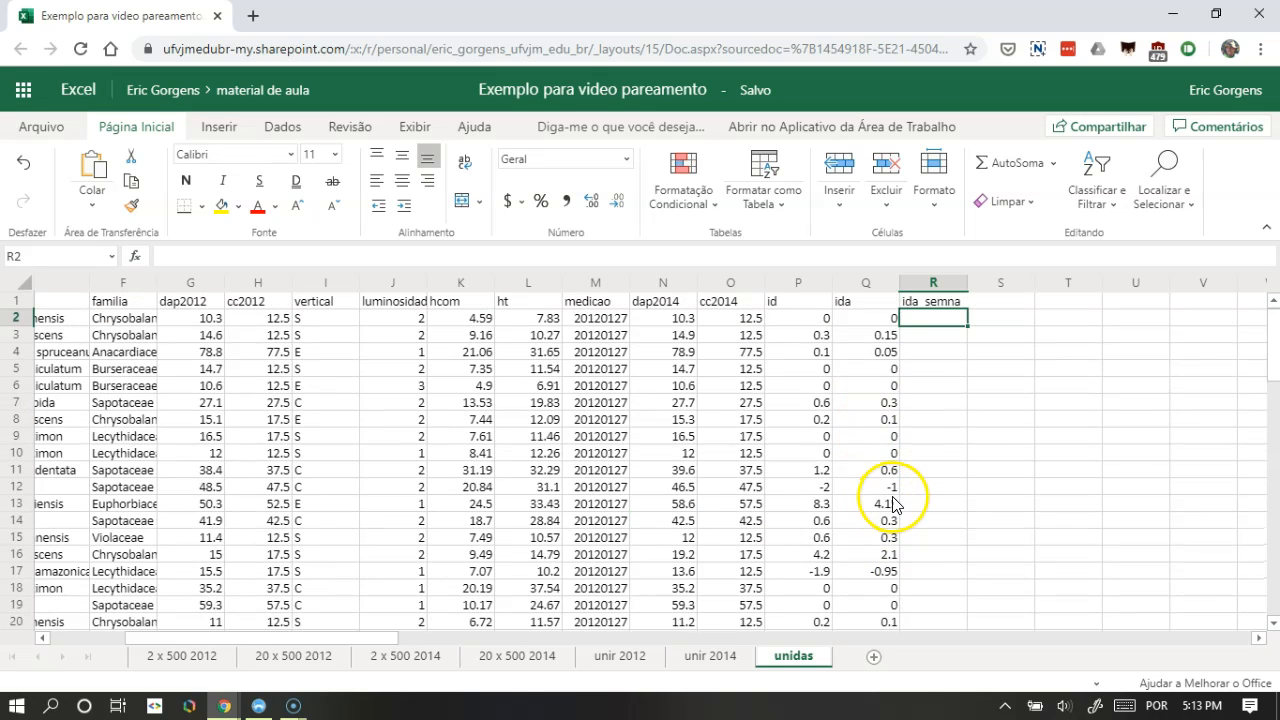
{"action": "type", "text": "=i"}
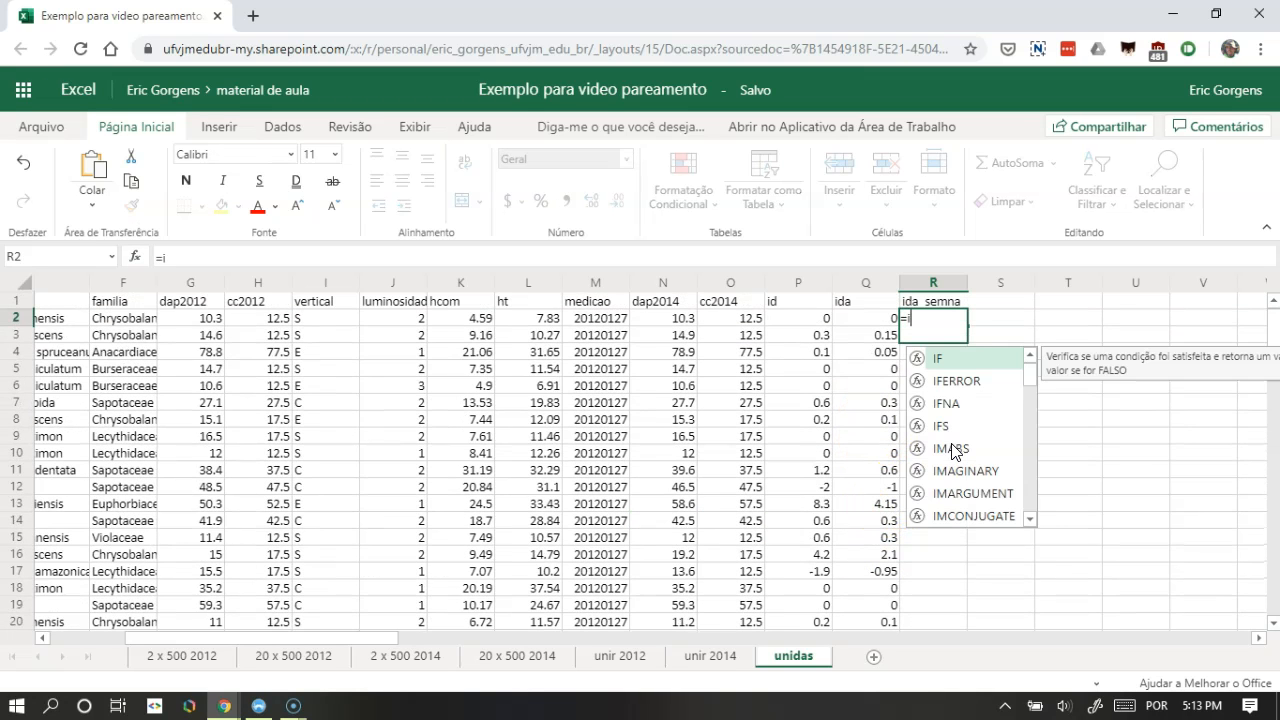
{"action": "type", "text": "fna("}
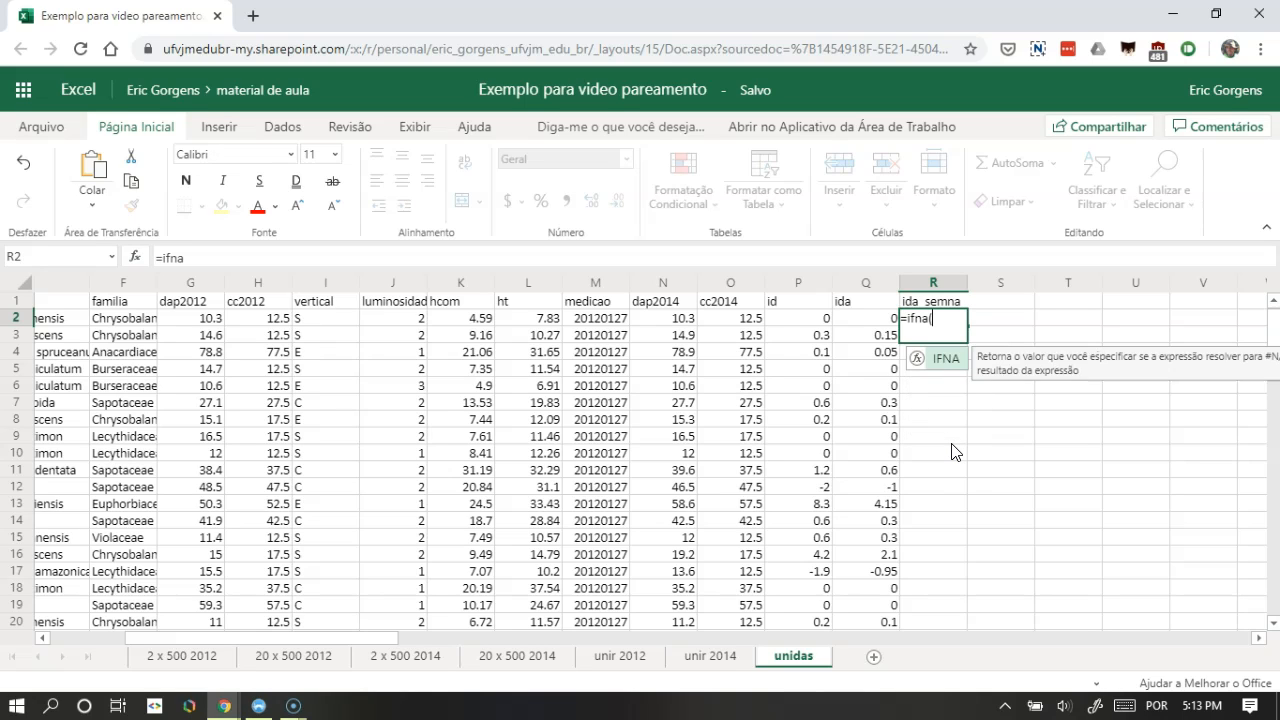
{"action": "left_click", "coordinate": [871, 322]}
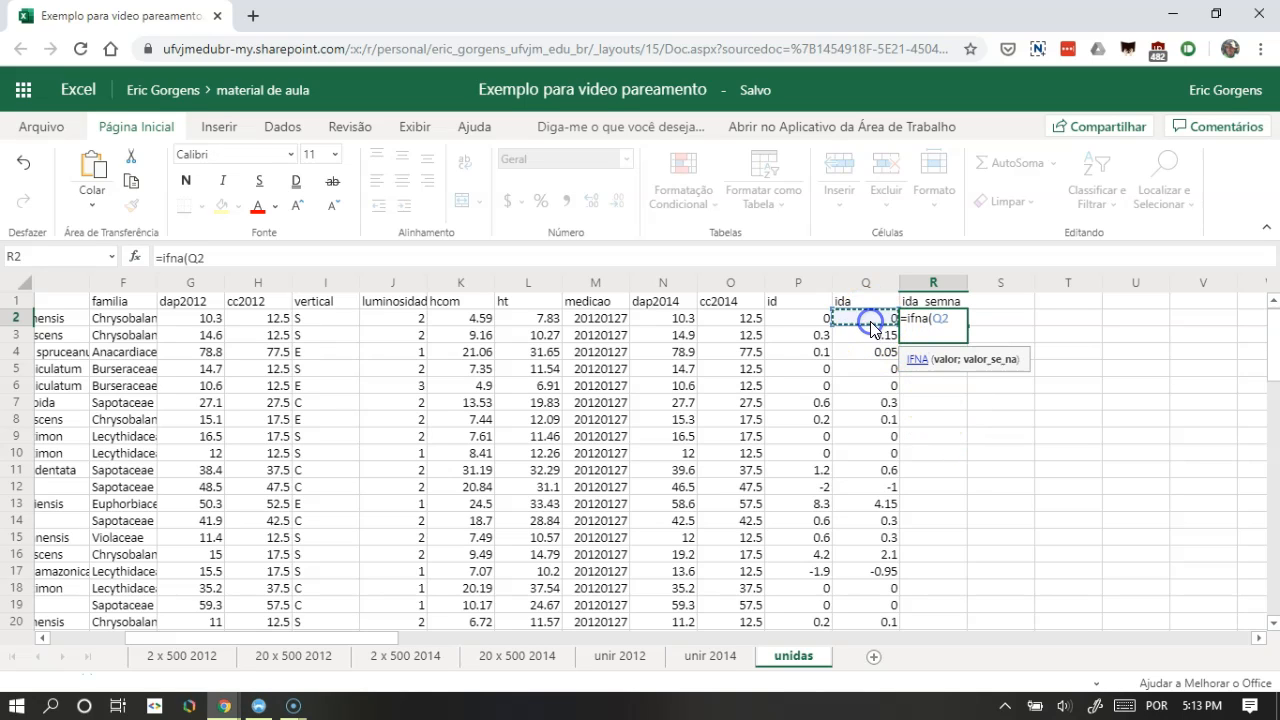
{"action": "type", "text": ",\"\")"}
{"action": "key", "text": "Return"}
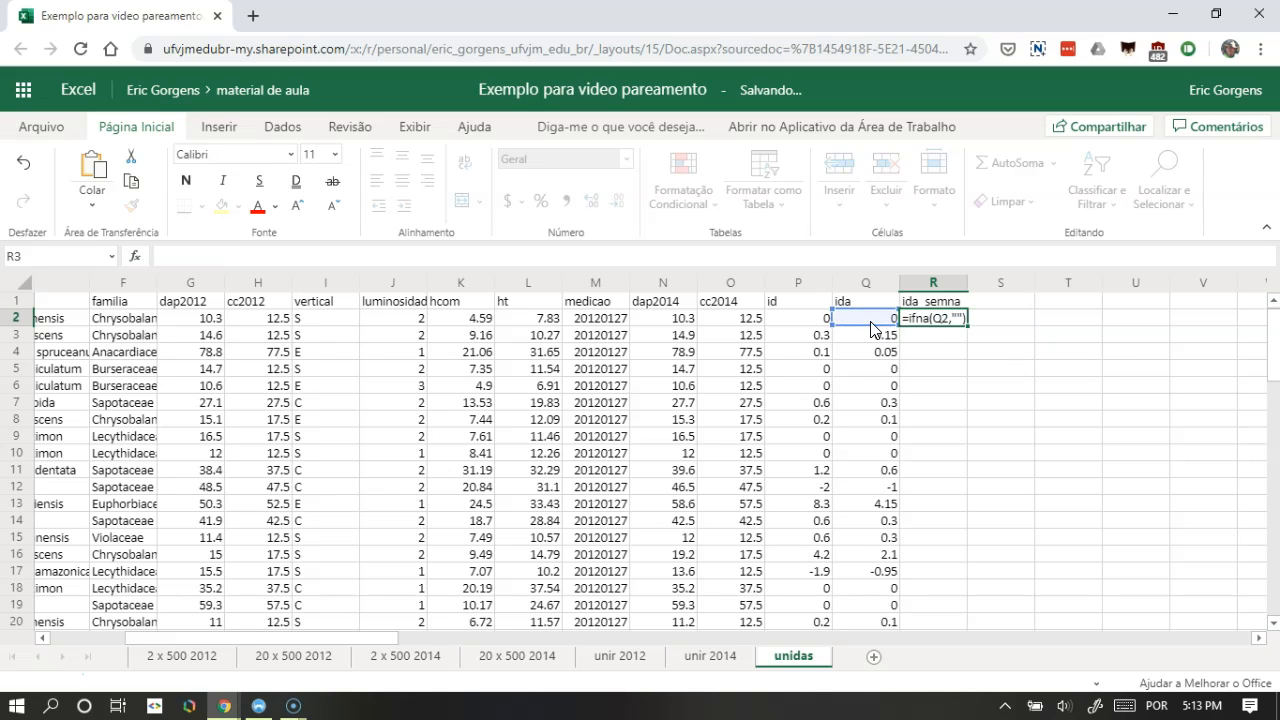
{"action": "left_click", "coordinate": [958, 318]}
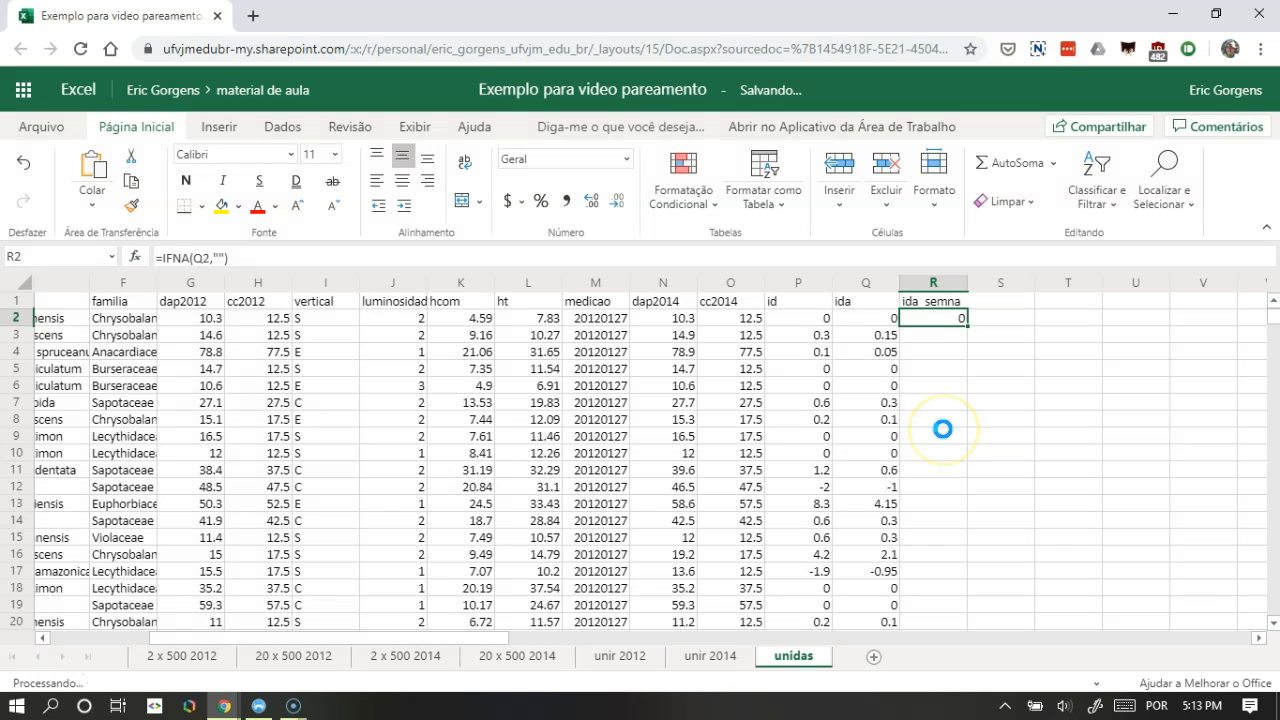
{"action": "scroll", "coordinate": [942, 428], "scroll_direction": "down", "scroll_amount": 4}
{"action": "scroll", "coordinate": [943, 510], "scroll_direction": "down", "scroll_amount": 2}
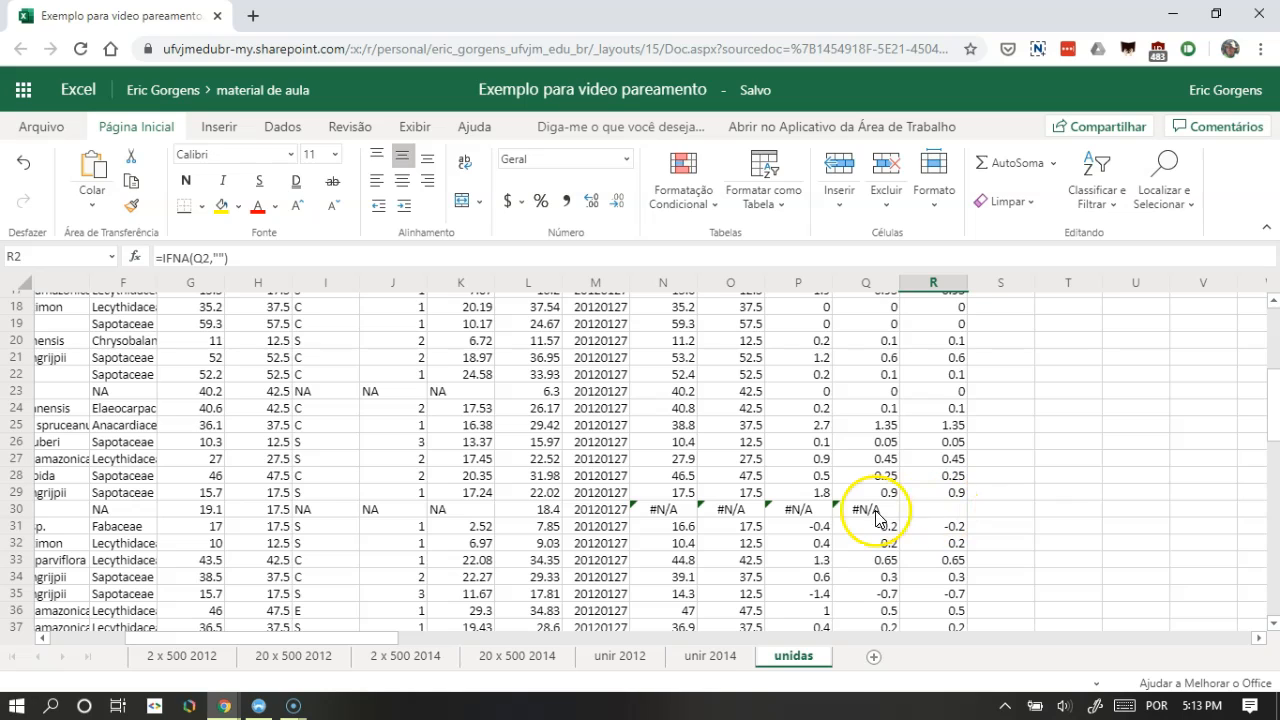
{"action": "mouse_move", "coordinate": [855, 519]}
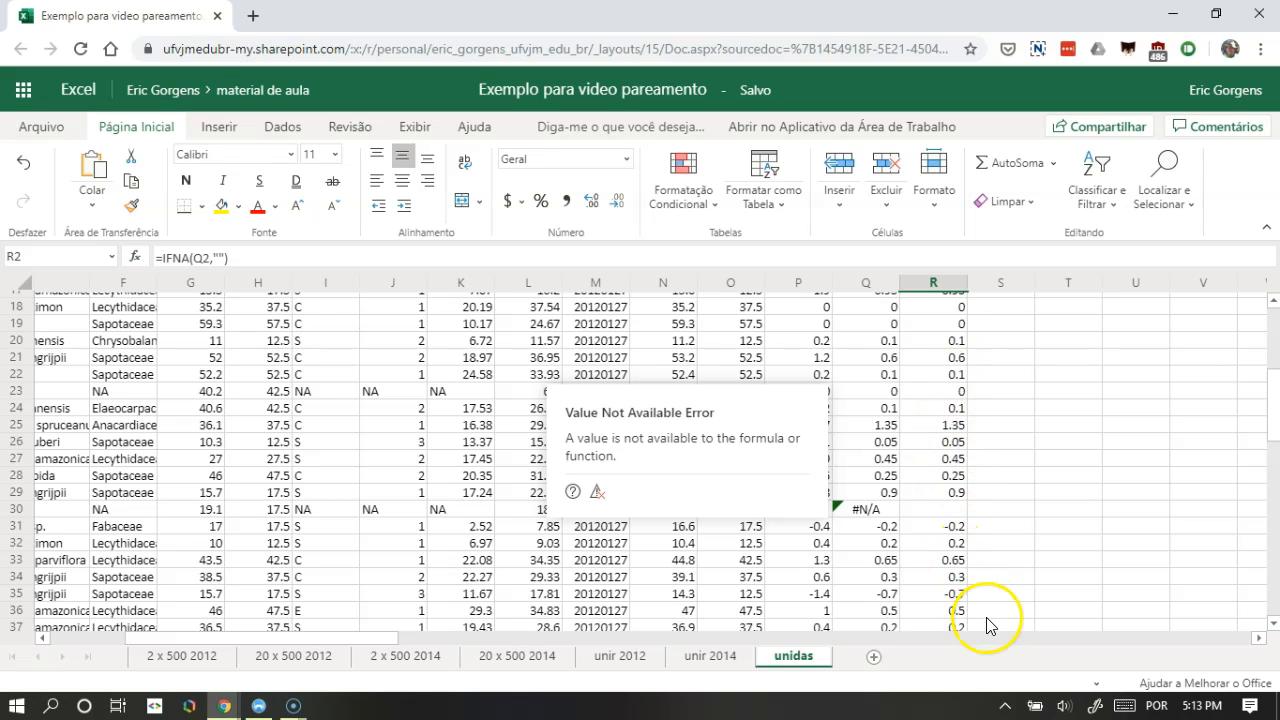
Add the header Ida_semneg in cell S1, beside ida_semna
{"action": "scroll", "coordinate": [952, 515], "scroll_direction": "up", "scroll_amount": 1}
{"action": "scroll", "coordinate": [952, 515], "scroll_direction": "up", "scroll_amount": 5}
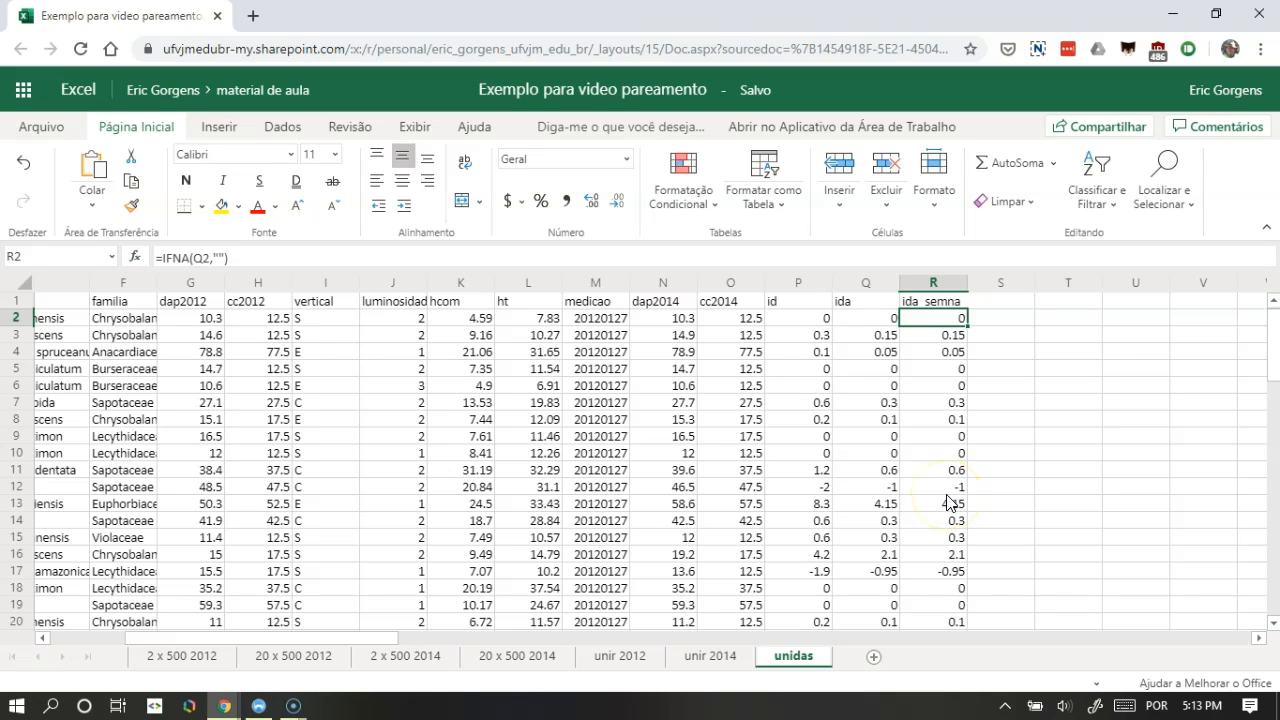
{"action": "left_click", "coordinate": [1008, 300]}
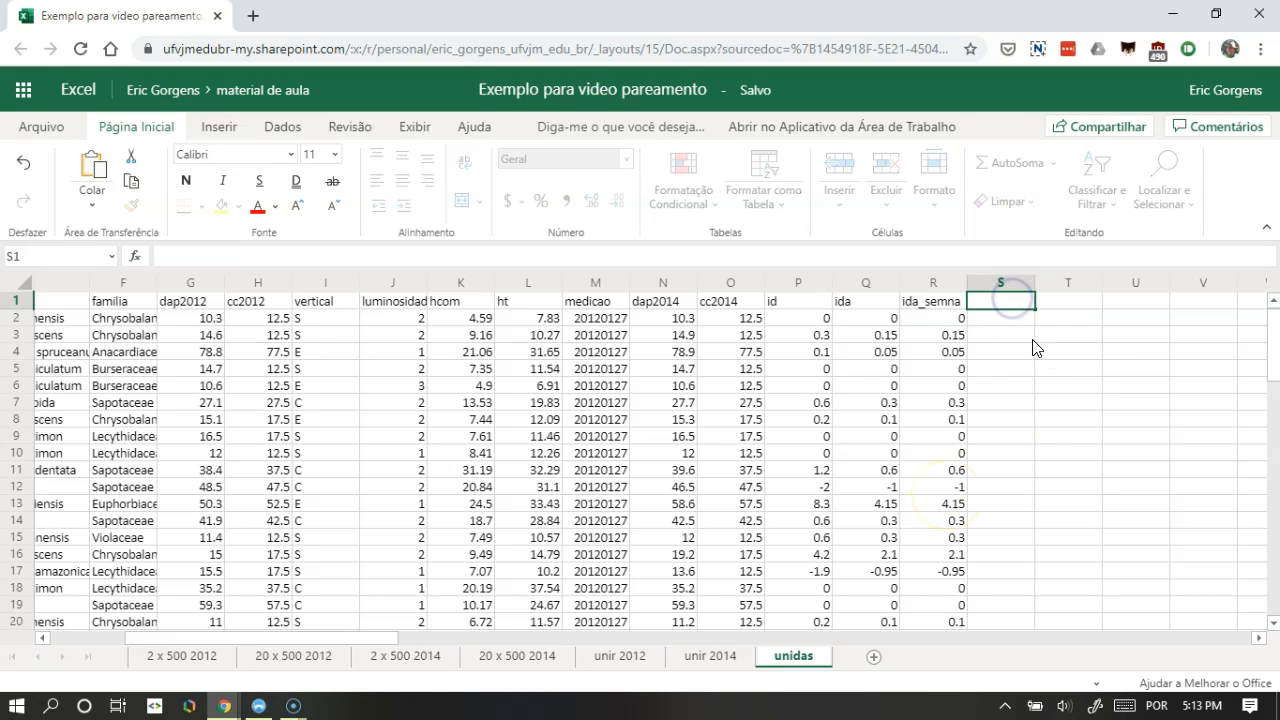
{"action": "type", "text": "Ida_semneg"}
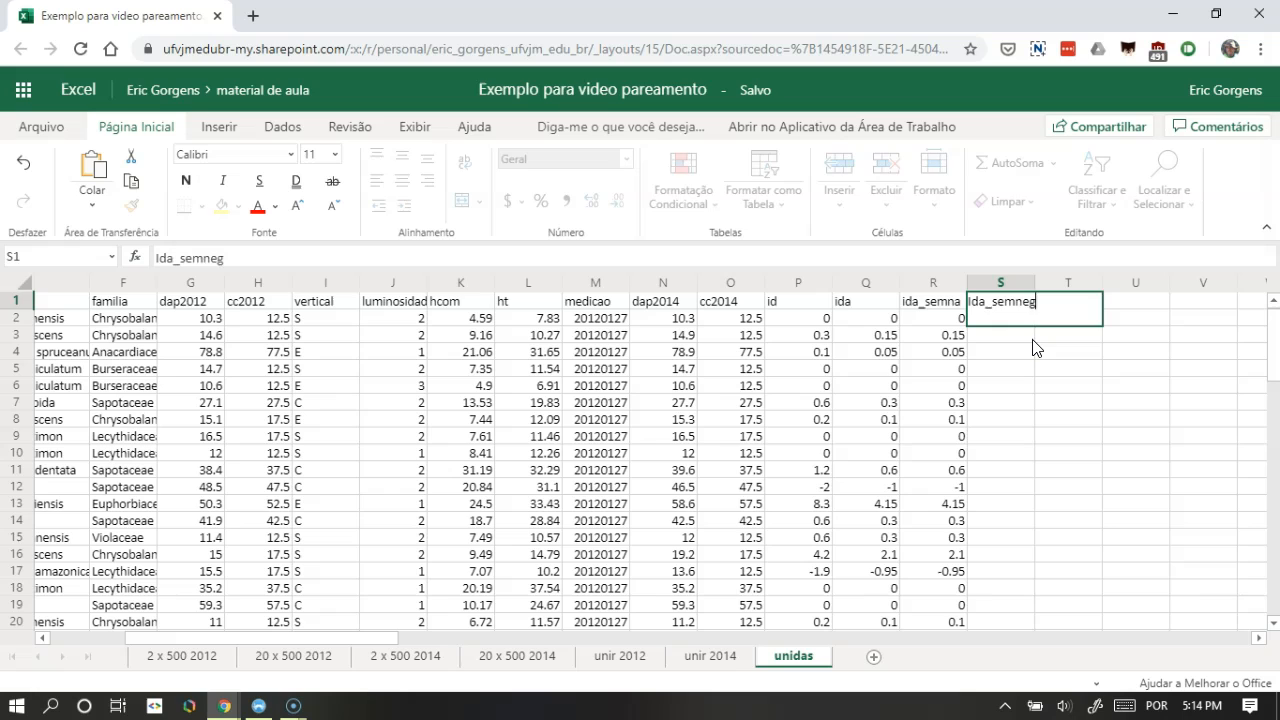
{"action": "key", "text": "Return"}
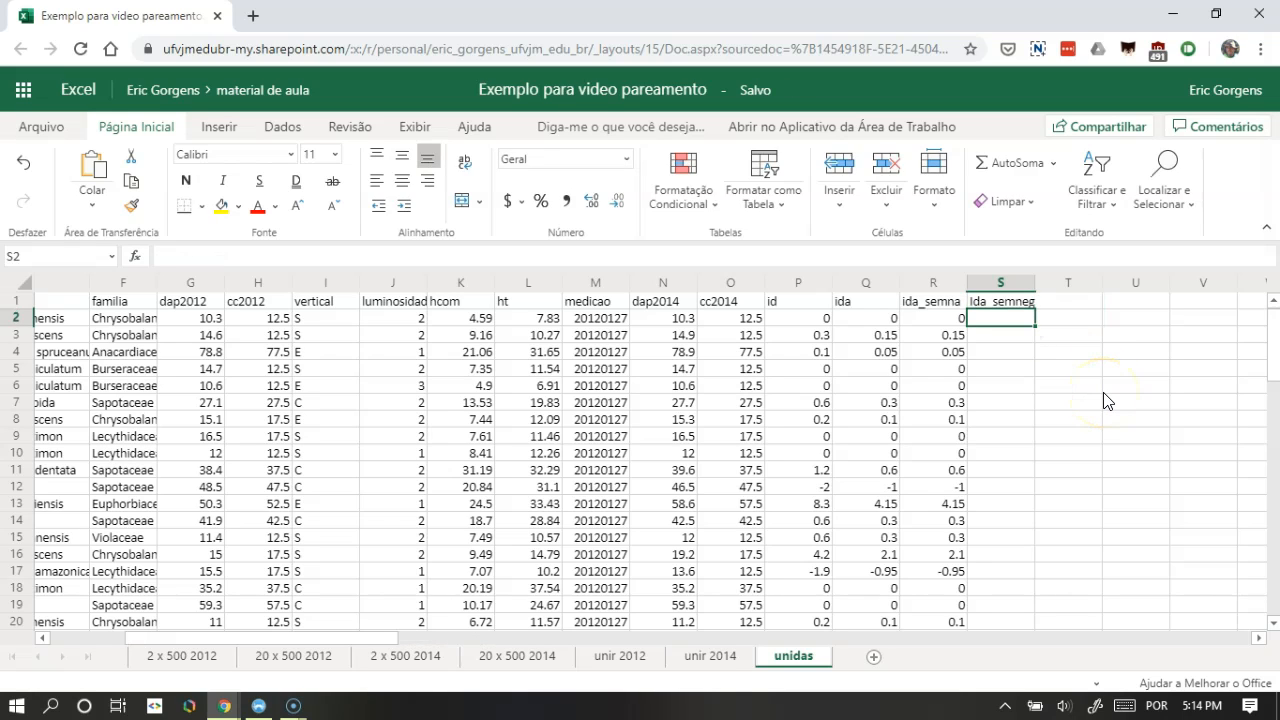
Enter =IF(R2<-0.5,"",IF(R2<0,0,R2)) in S2 to blank increments below -0.5 and turn the other negative ones into 0
{"action": "left_click", "coordinate": [888, 322]}
{"action": "left_click", "coordinate": [945, 320]}
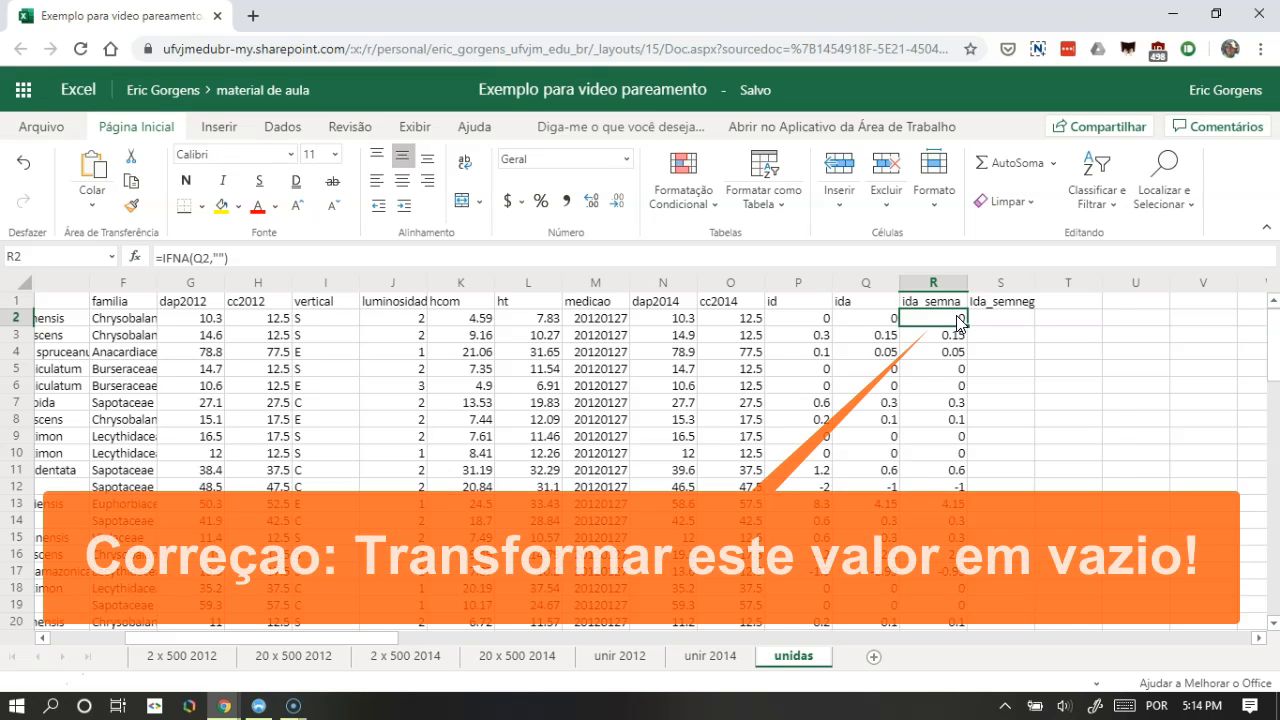
{"action": "left_click", "coordinate": [1000, 318]}
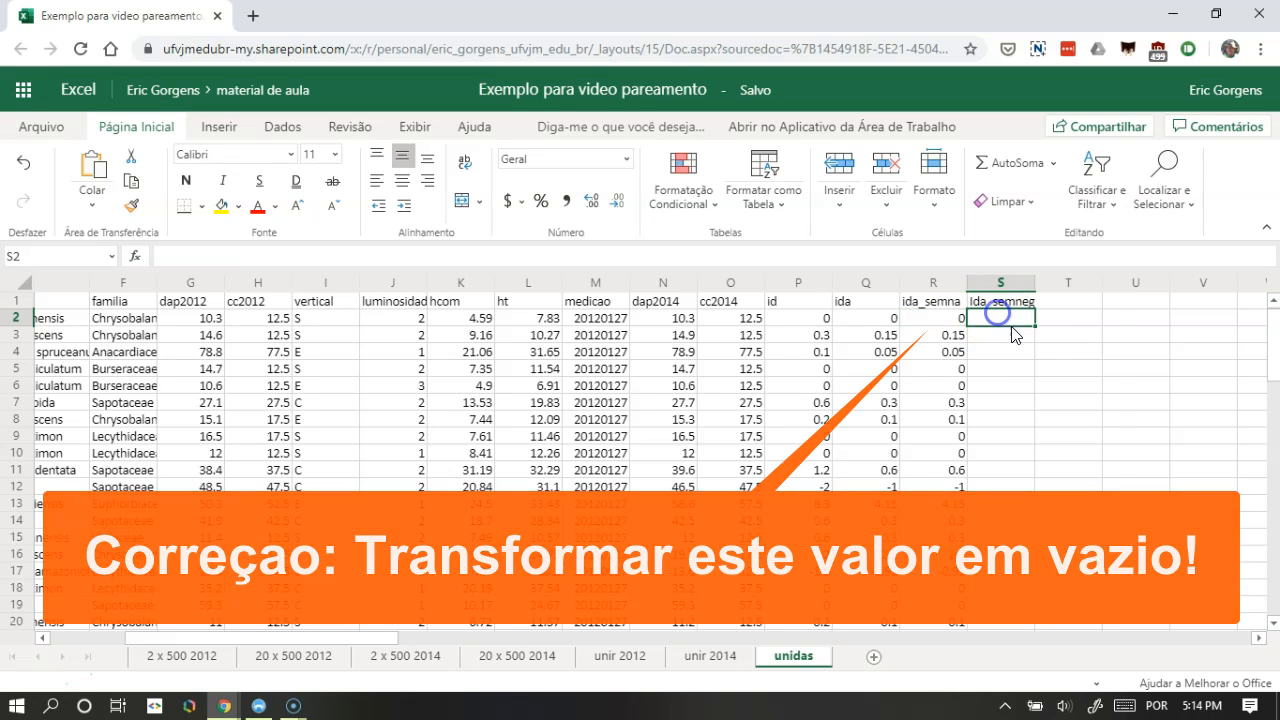
{"action": "type", "text": "=if("}
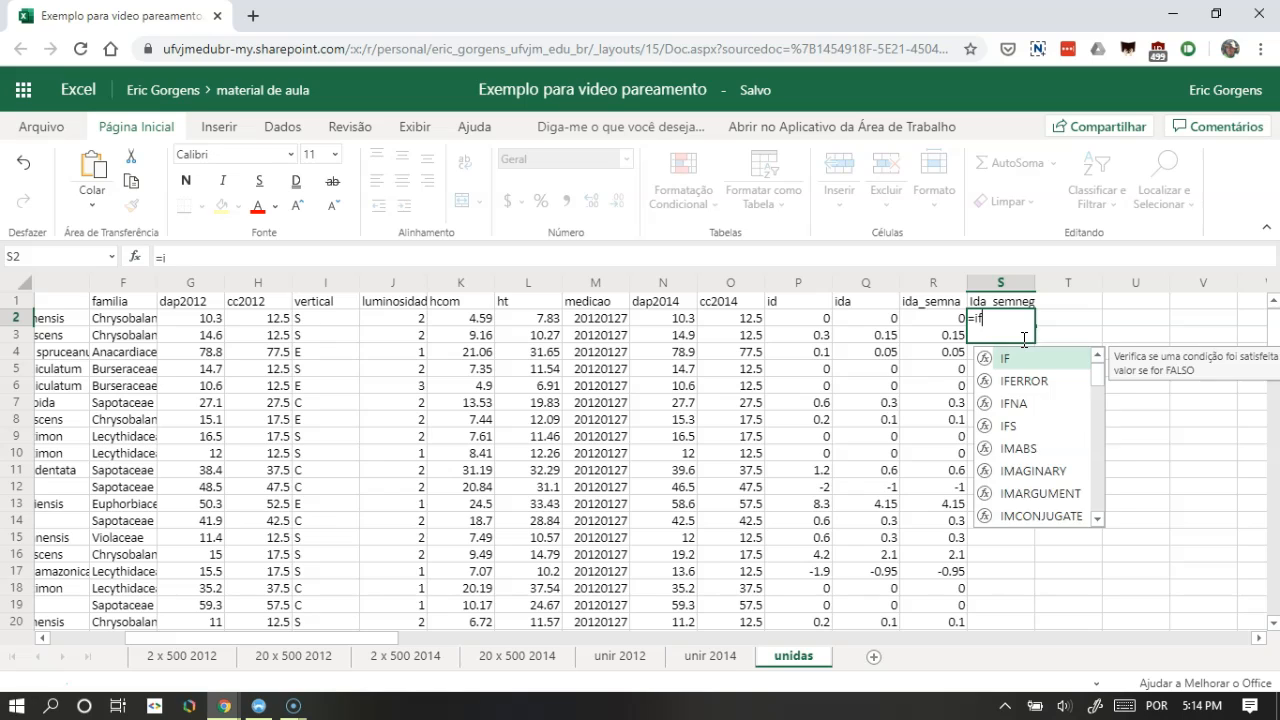
{"action": "left_click", "coordinate": [943, 320]}
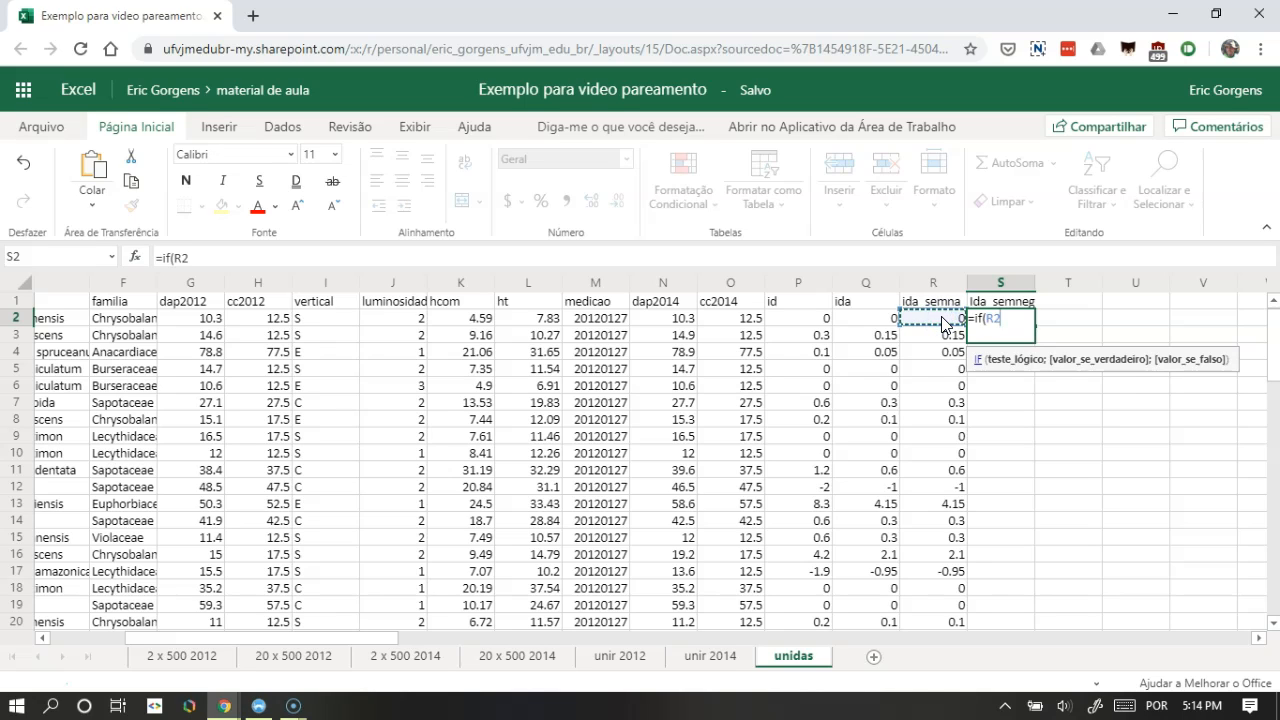
{"action": "type", "text": "<-0"}
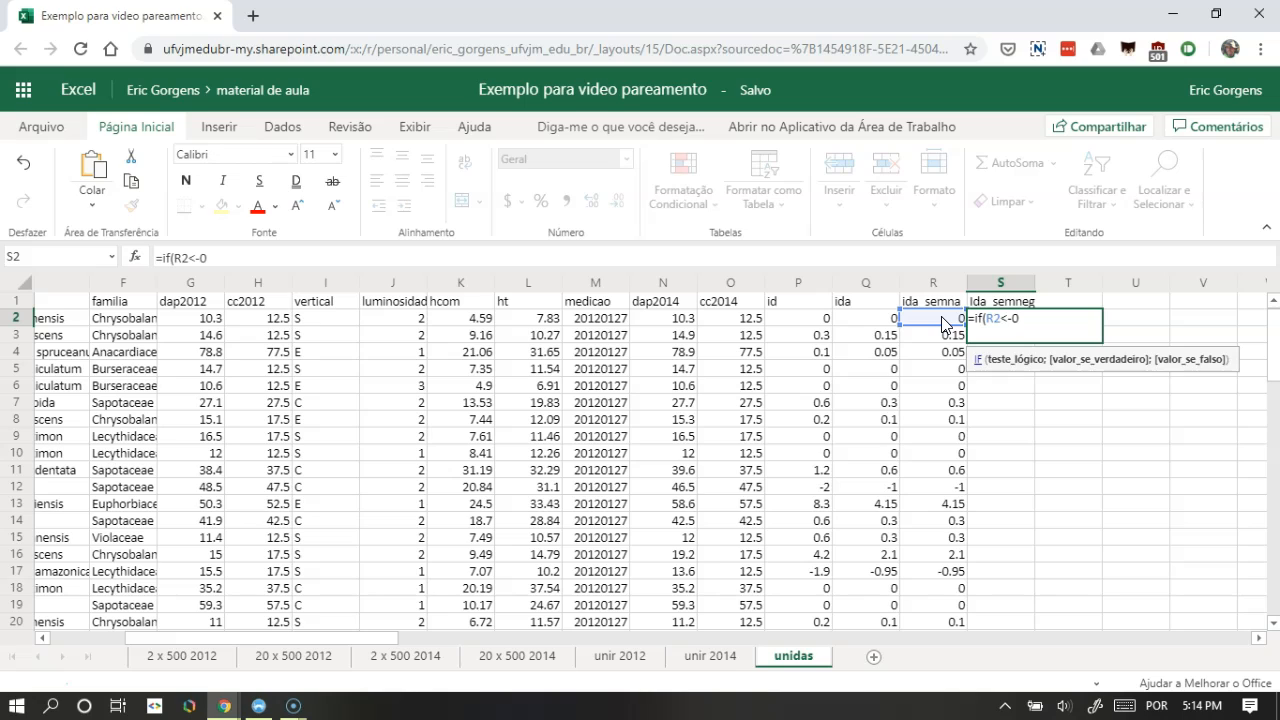
{"action": "type", "text": ".5,"}
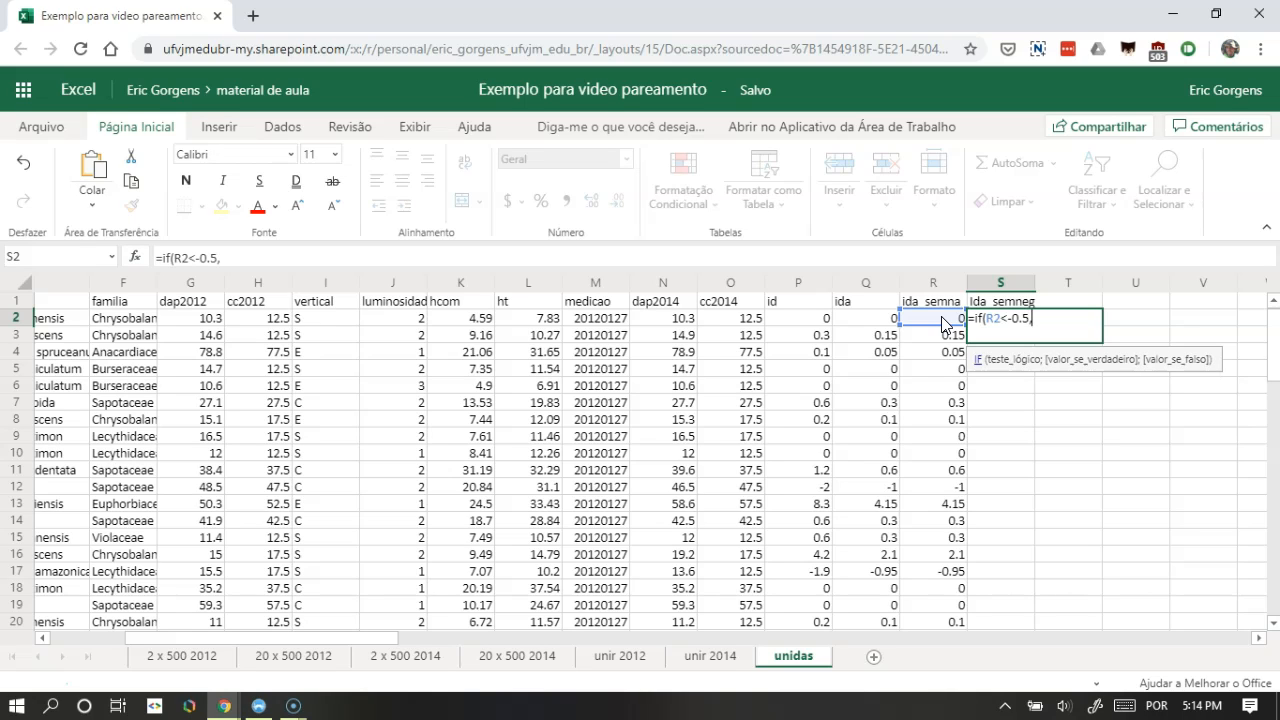
{"action": "type", "text": "\"\",if"}
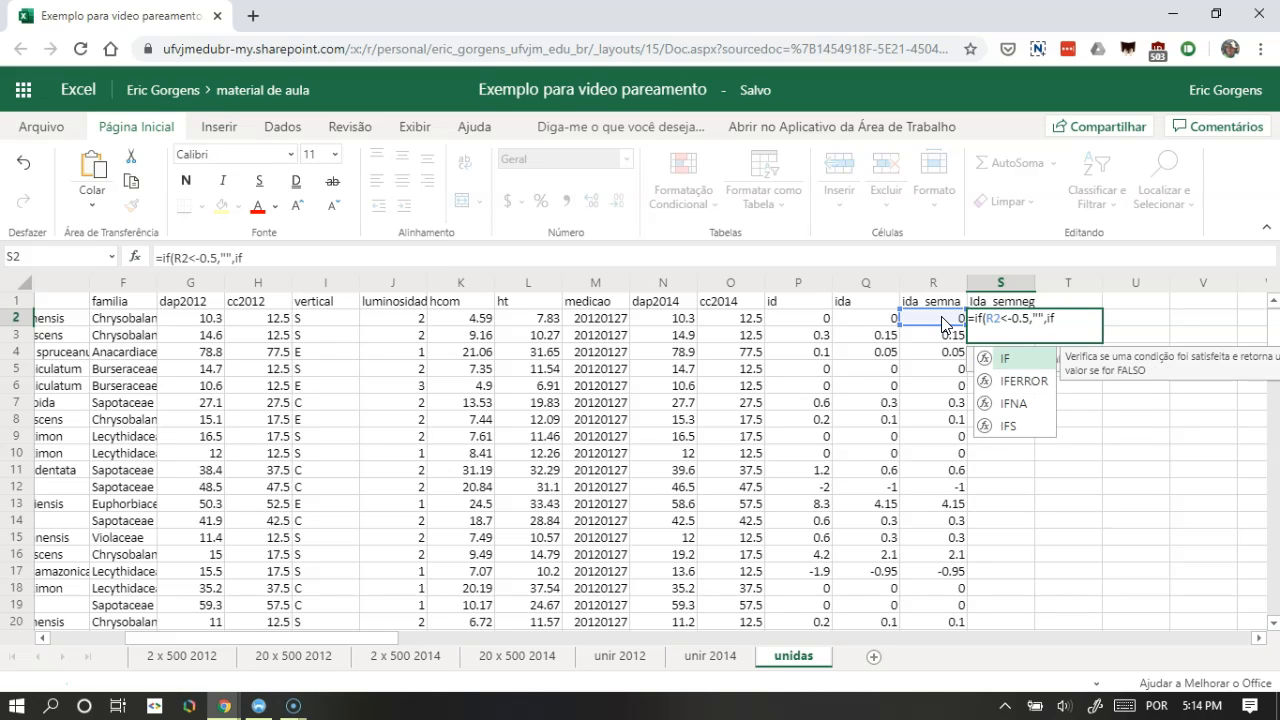
{"action": "type", "text": "("}
{"action": "left_click", "coordinate": [941, 323]}
{"action": "type", "text": "<"}
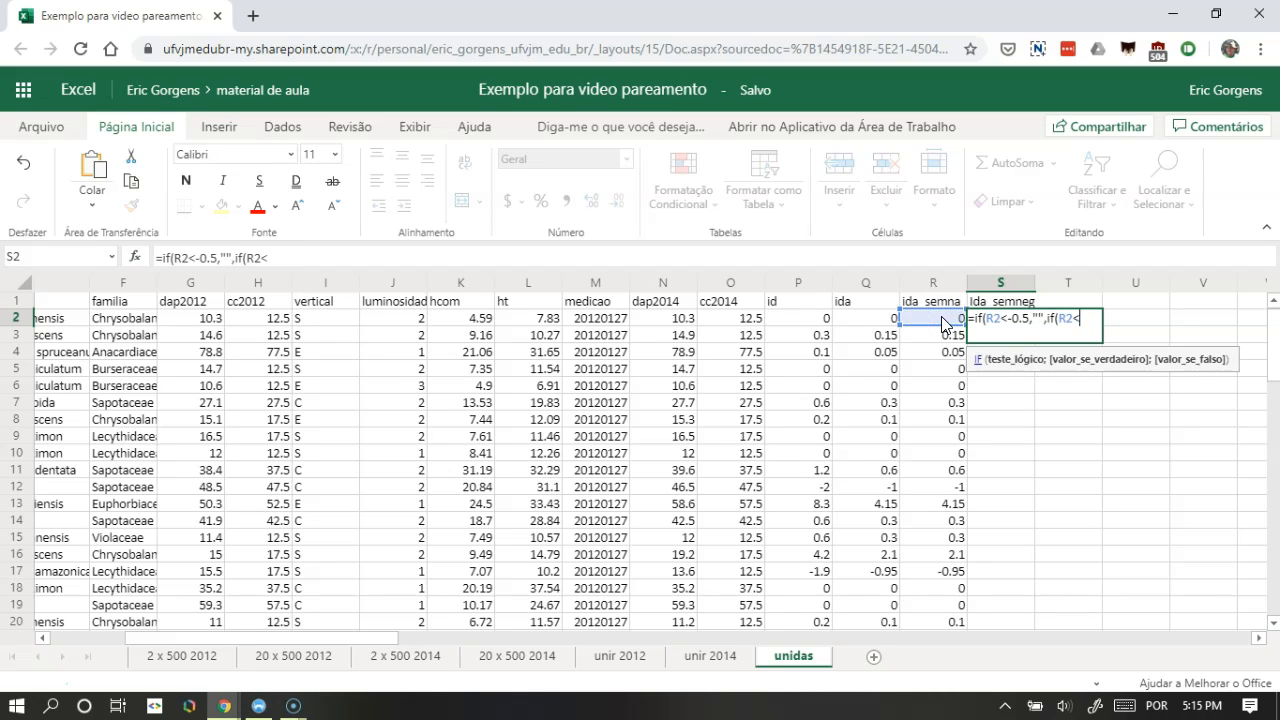
{"action": "type", "text": "0,0"}
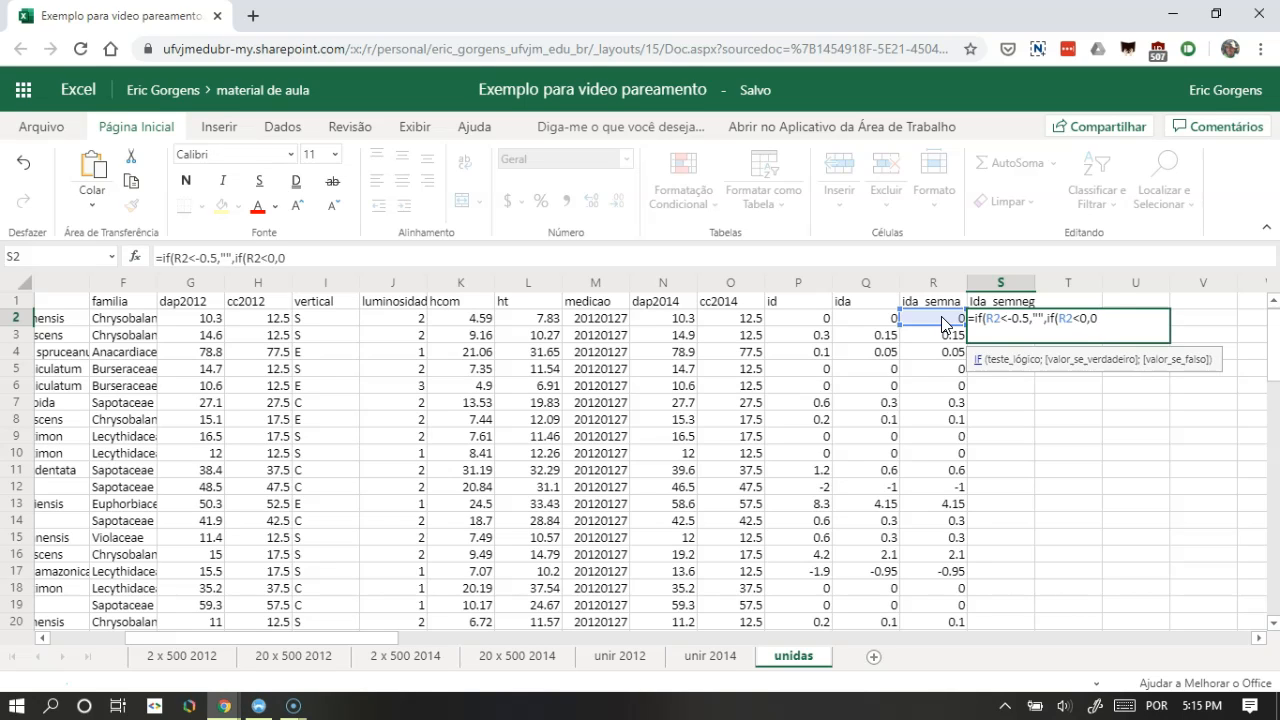
{"action": "type", "text": ",r2))"}
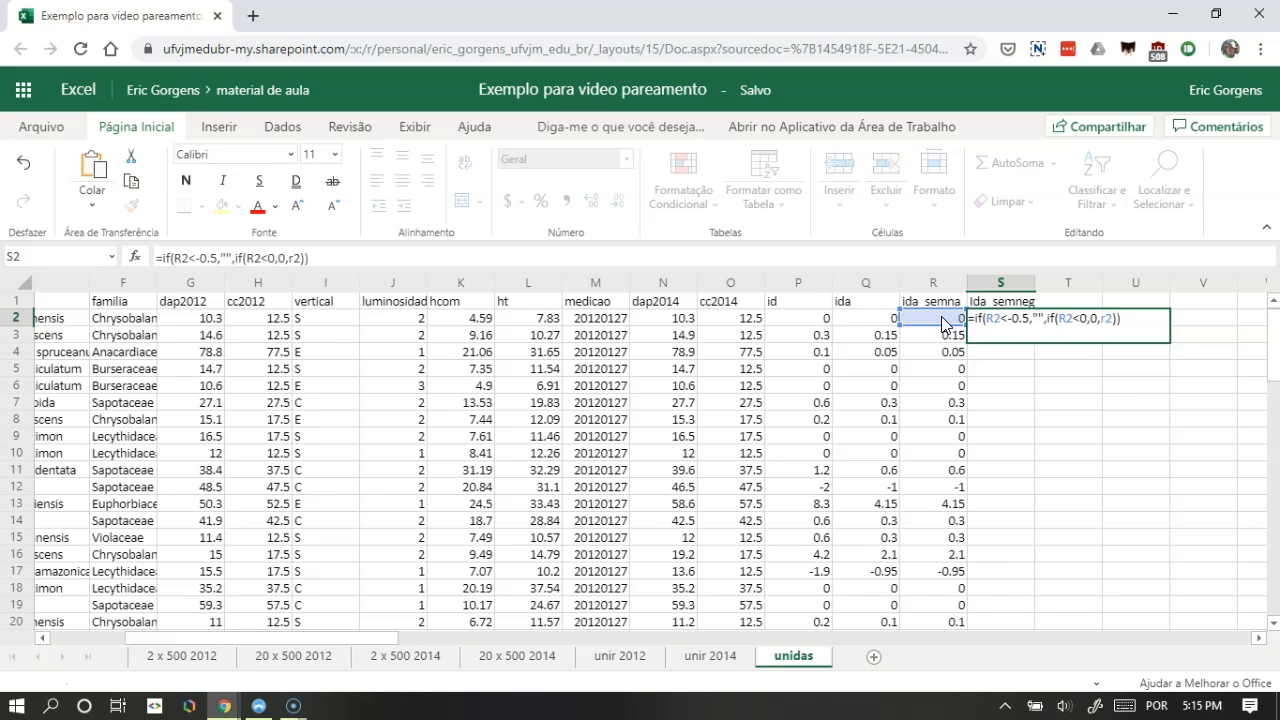
{"action": "key", "text": "Return"}
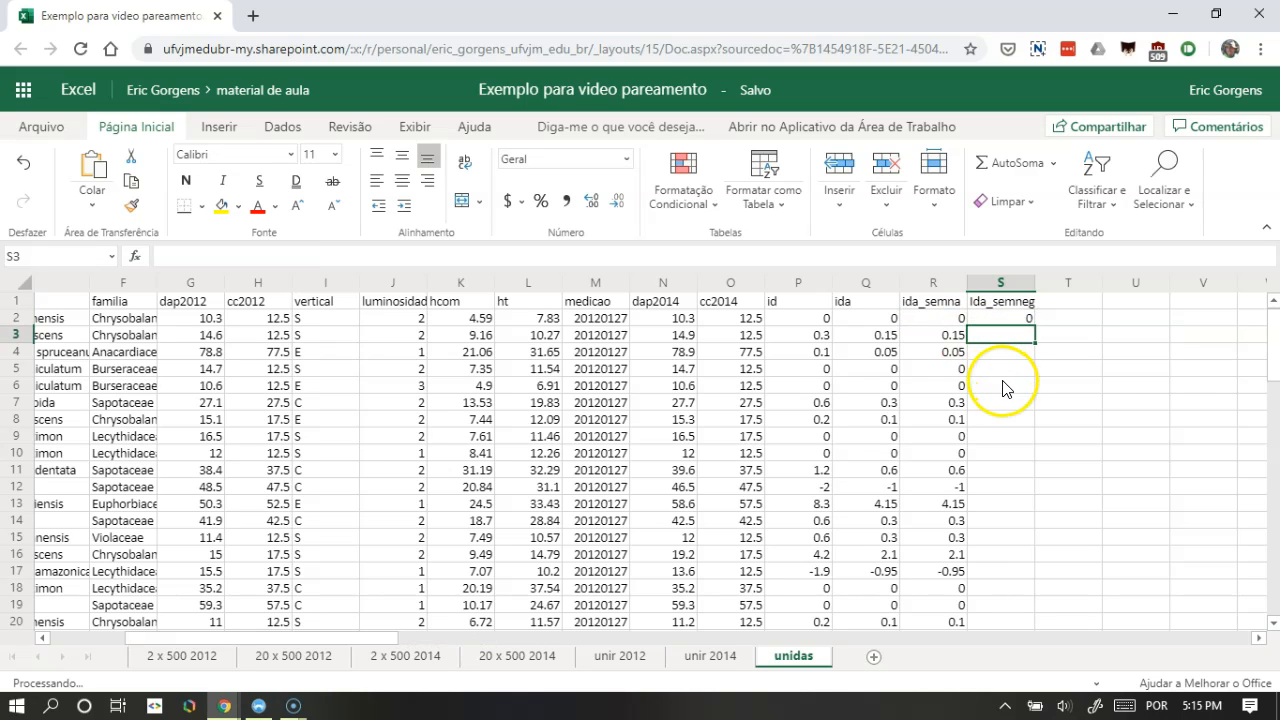
Fill the S2 formula down the Ida_semneg column and check it against ida_semna in rows 12 and 31
{"action": "left_click", "coordinate": [1020, 318]}
{"action": "double_click", "coordinate": [1036, 325]}
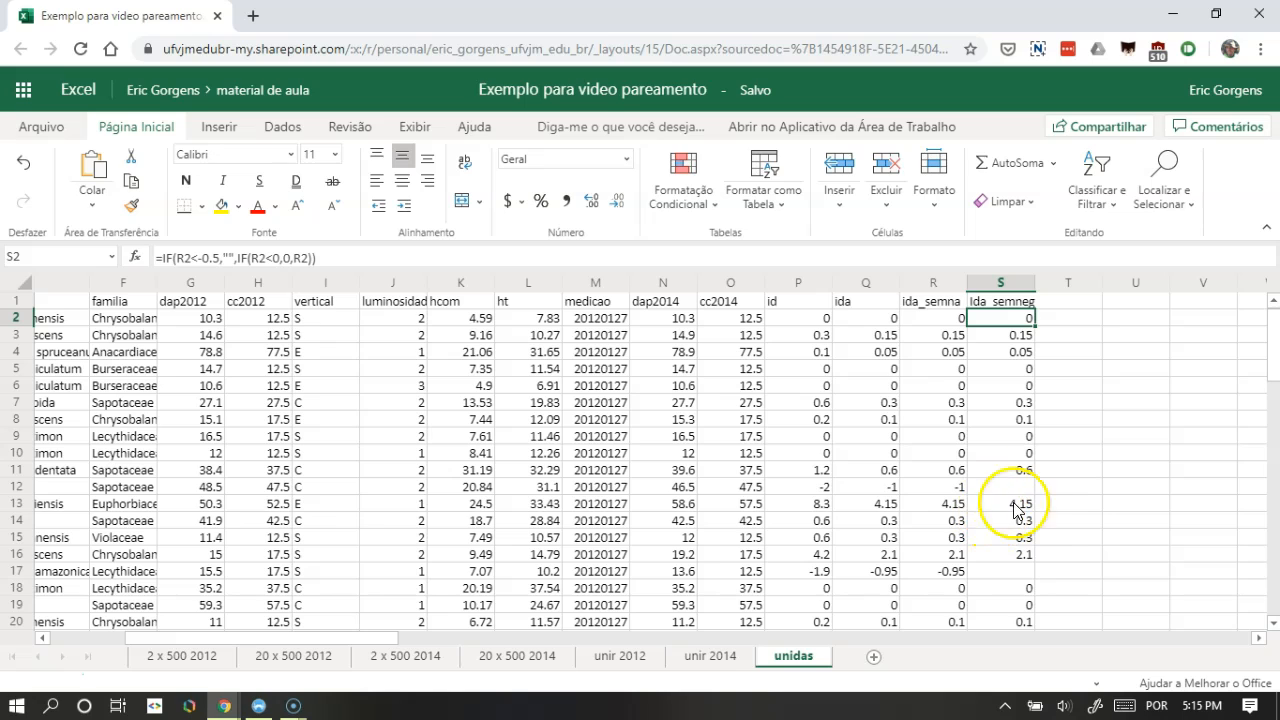
{"action": "left_click", "coordinate": [955, 488]}
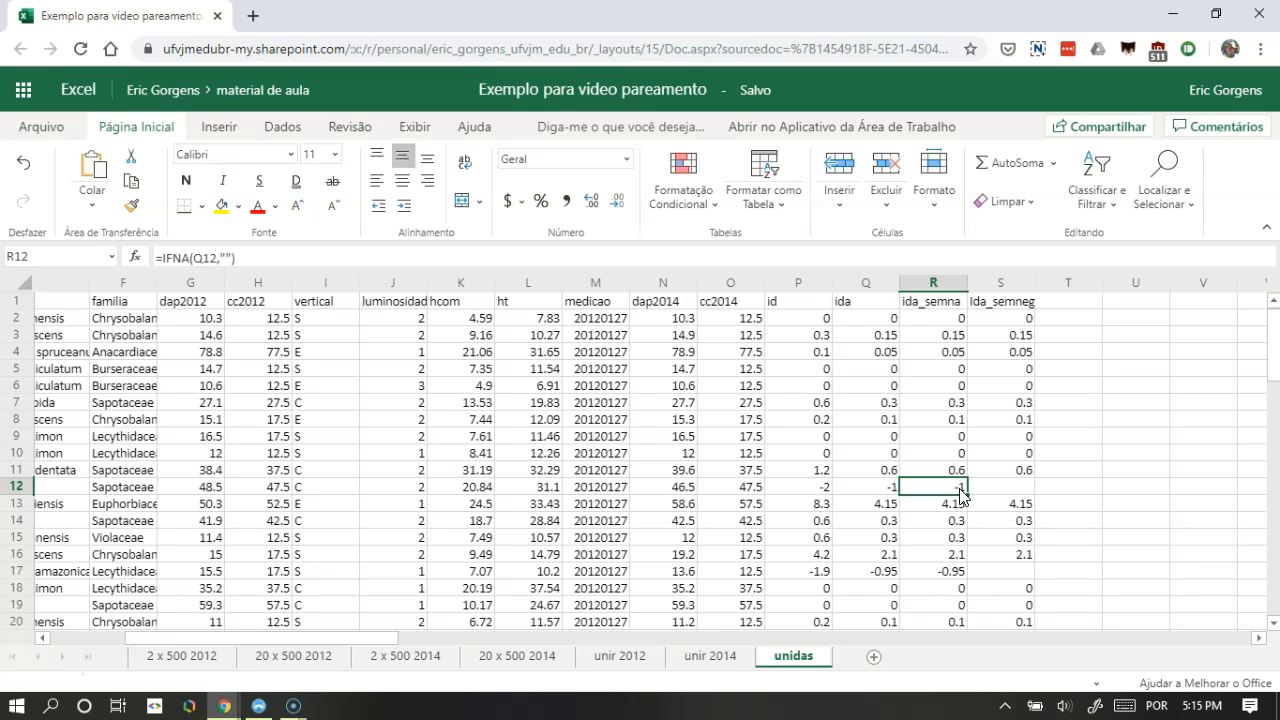
{"action": "left_click", "coordinate": [1015, 488]}
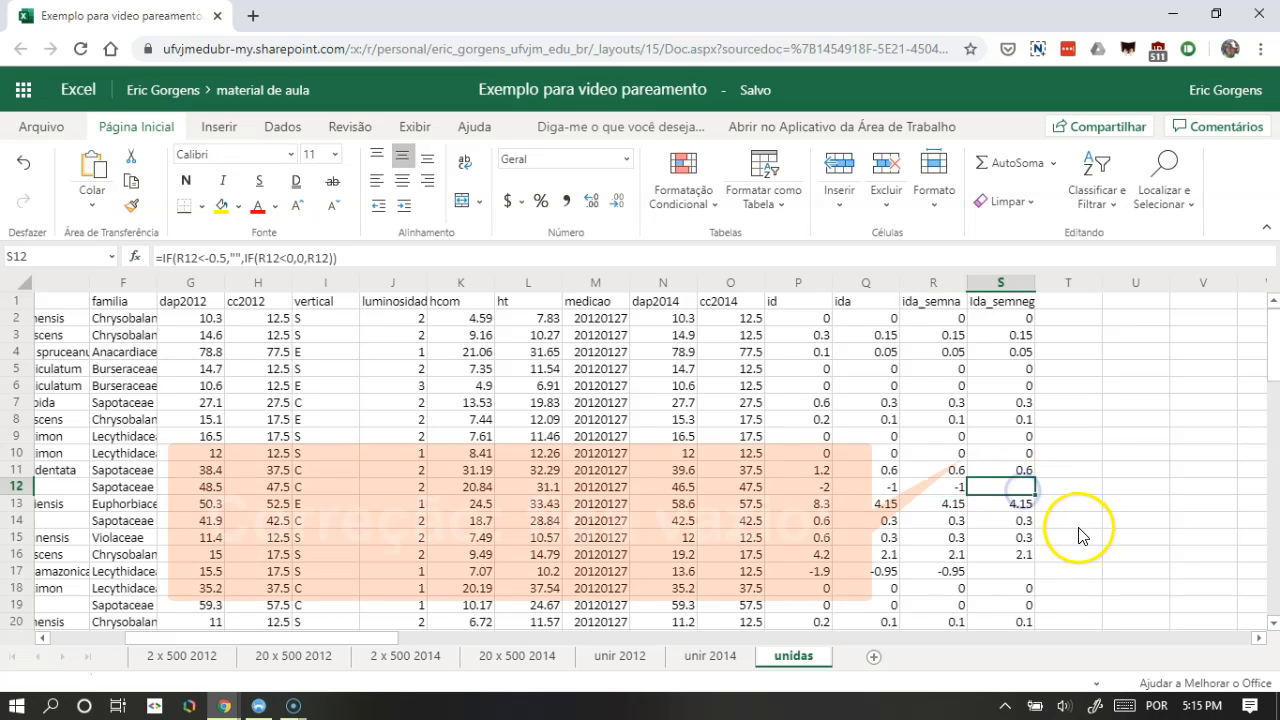
{"action": "scroll", "coordinate": [1079, 535], "scroll_direction": "down", "scroll_amount": 5}
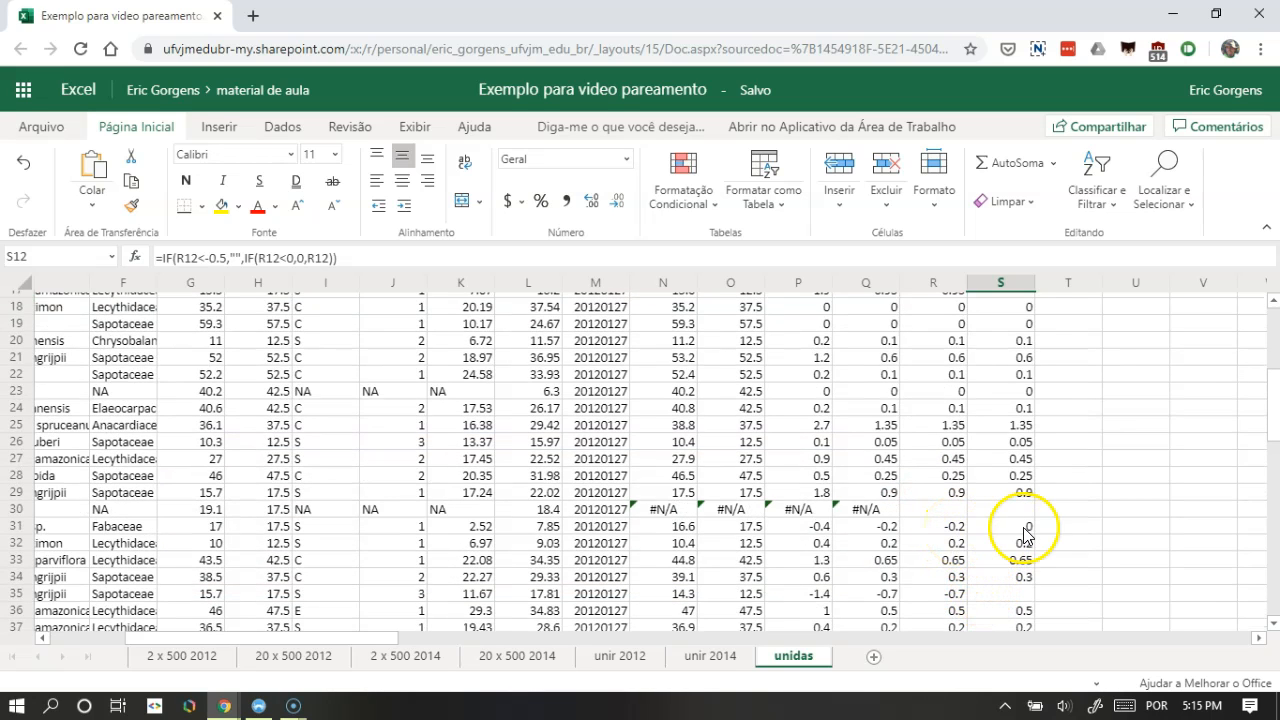
{"action": "left_click", "coordinate": [1018, 526]}
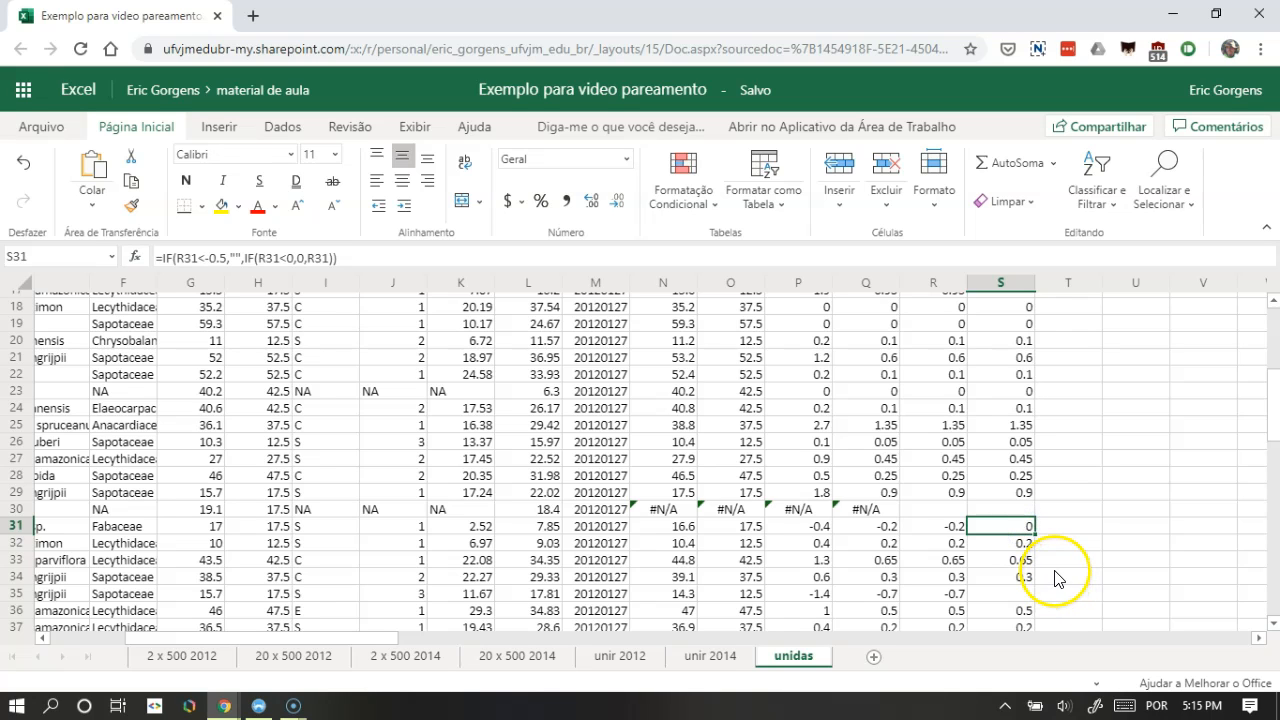
{"action": "scroll", "coordinate": [1050, 570], "scroll_direction": "up", "scroll_amount": 6}
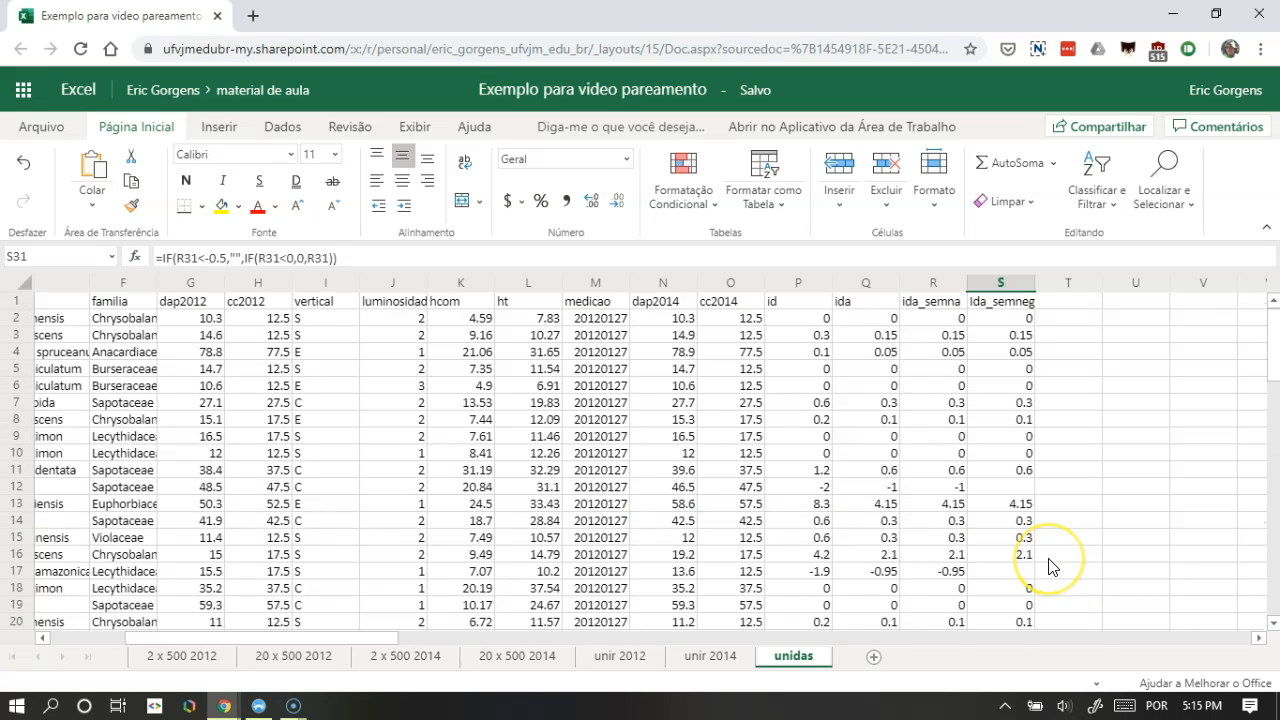